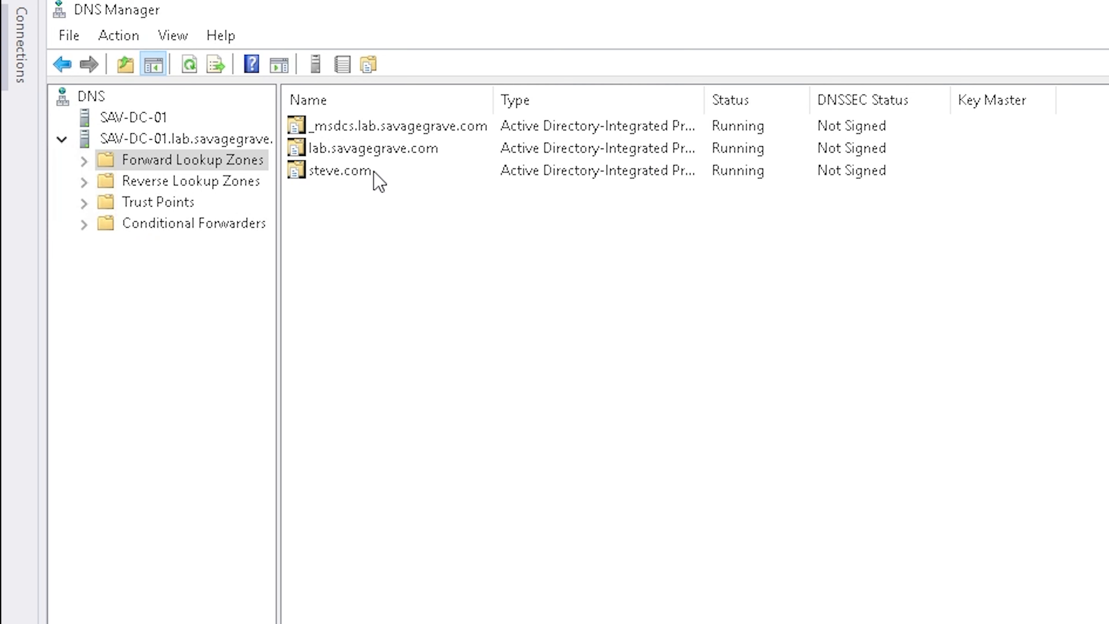
Open the steve.com zone to show its records
{"action": "left_click", "coordinate": [373, 171]}
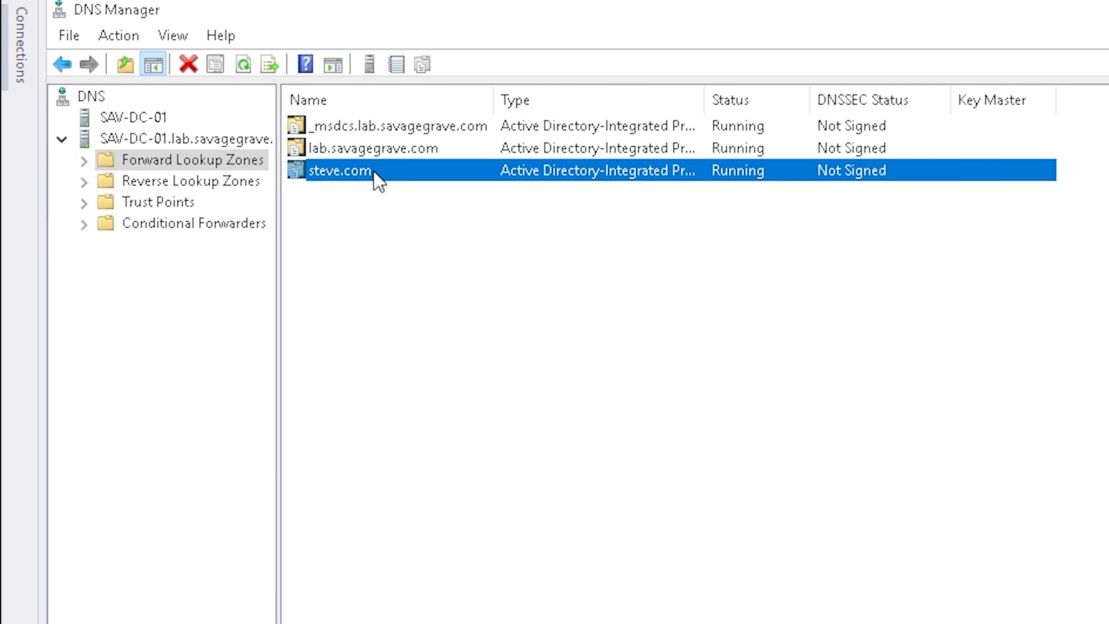
{"action": "right_click", "coordinate": [342, 290]}
{"action": "left_click", "coordinate": [420, 171]}
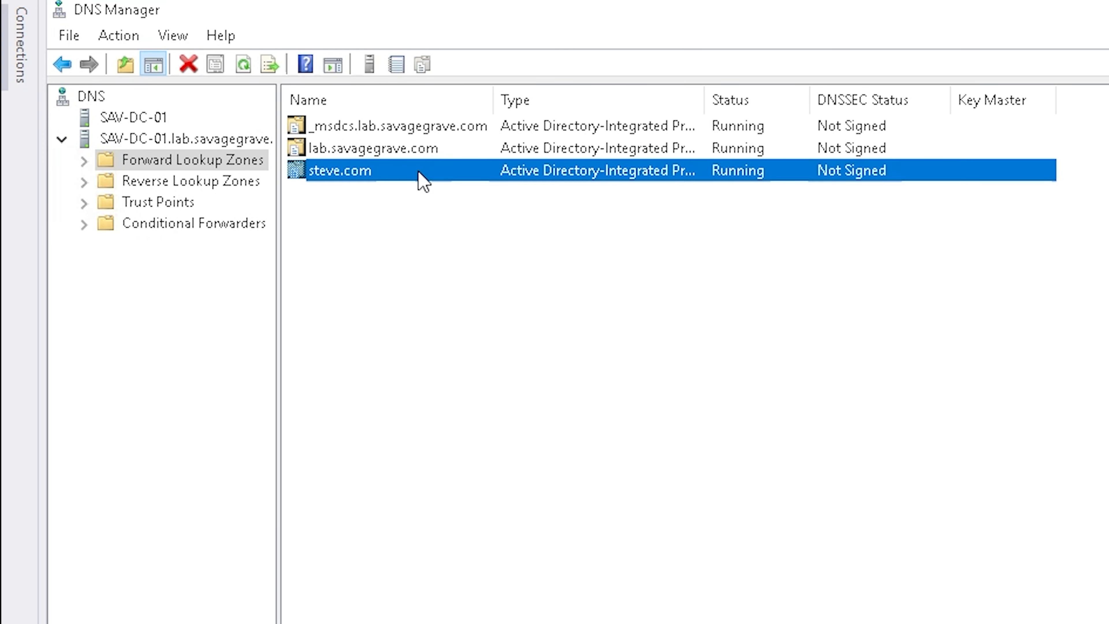
{"action": "double_click", "coordinate": [419, 172]}
Add a Host (A) record named wiki pointing to 192.168.40.2, dismissing the reverse-zone warning
{"action": "right_click", "coordinate": [435, 284]}
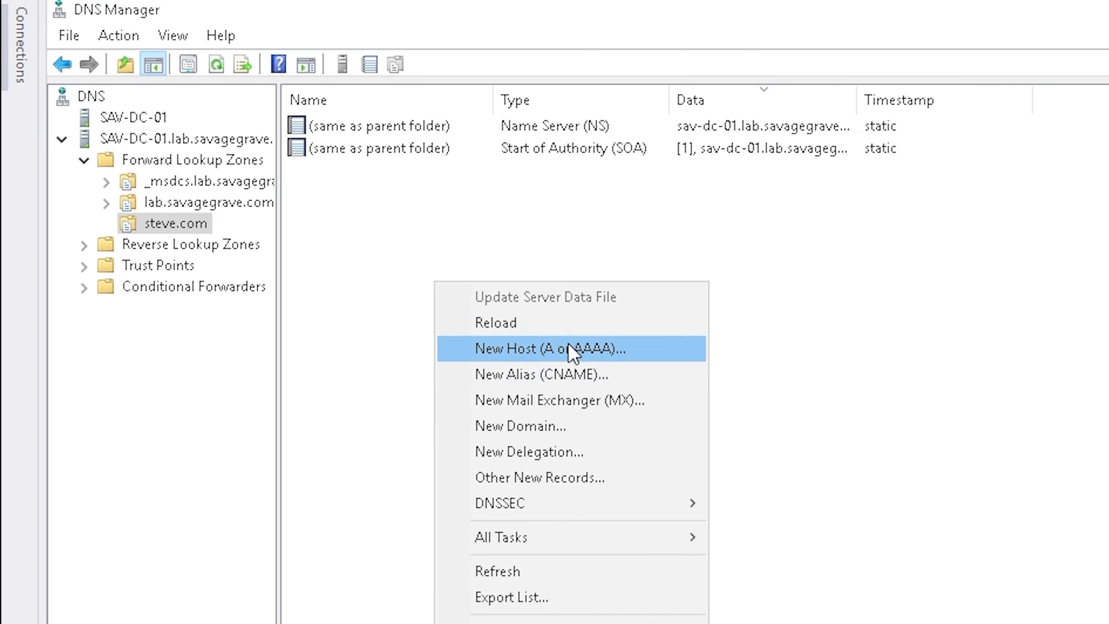
{"action": "left_click", "coordinate": [587, 350]}
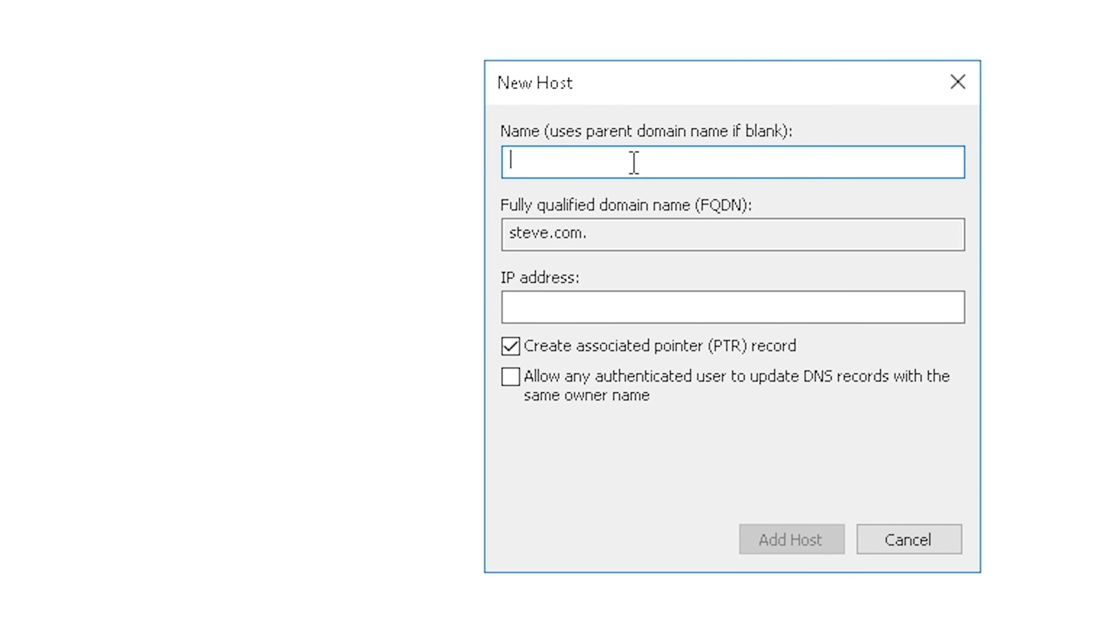
{"action": "type", "text": "wiki"}
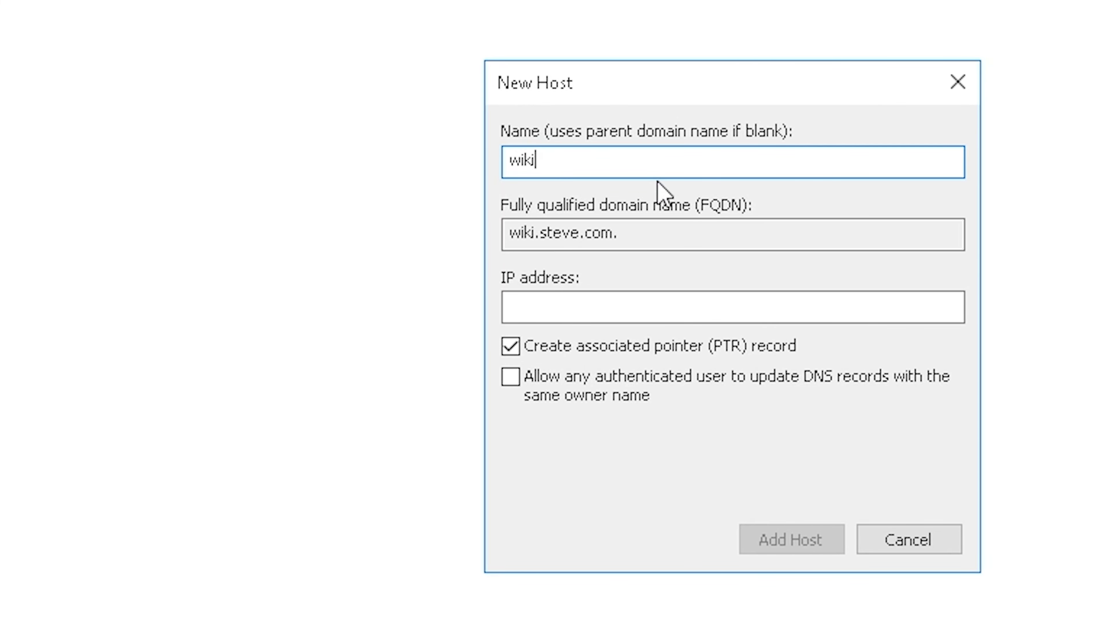
{"action": "left_click", "coordinate": [634, 310]}
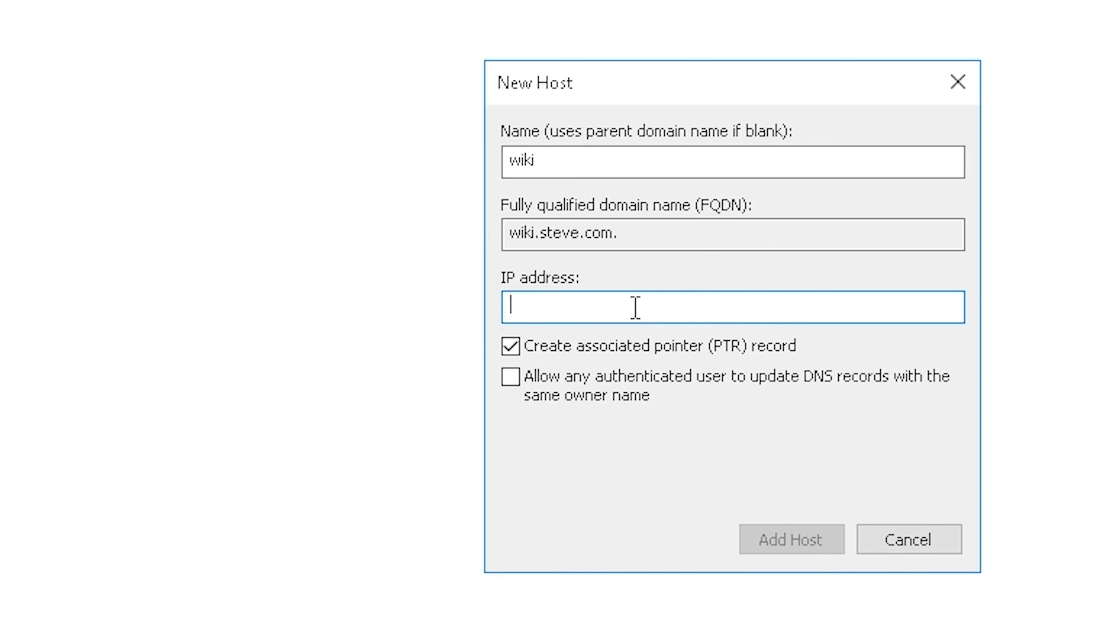
{"action": "type", "text": "192.168.40.2"}
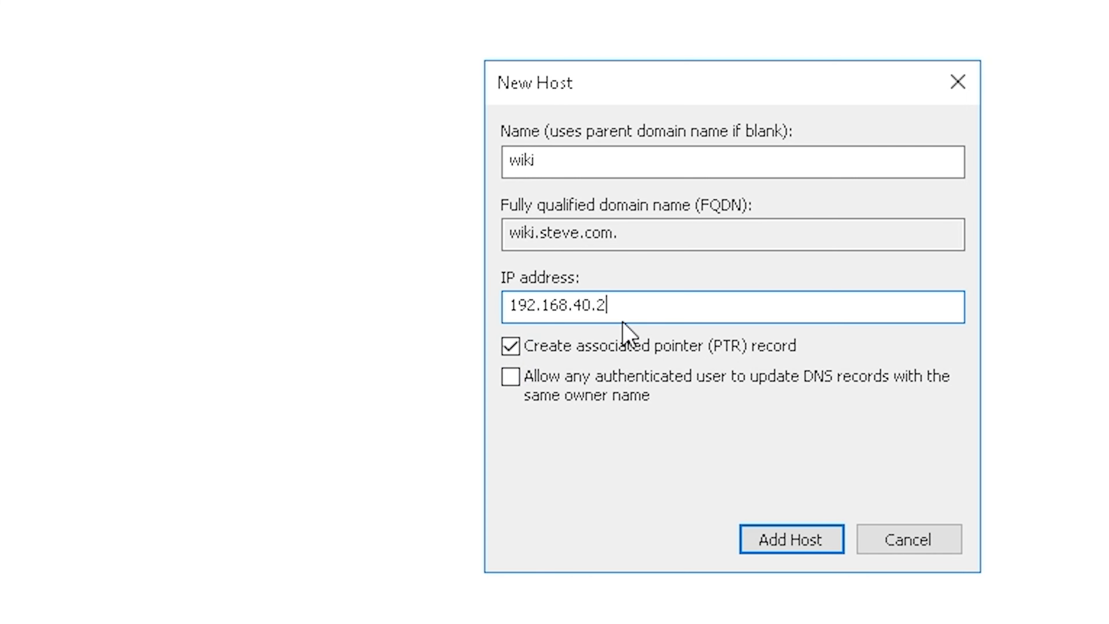
{"action": "left_click", "coordinate": [809, 537]}
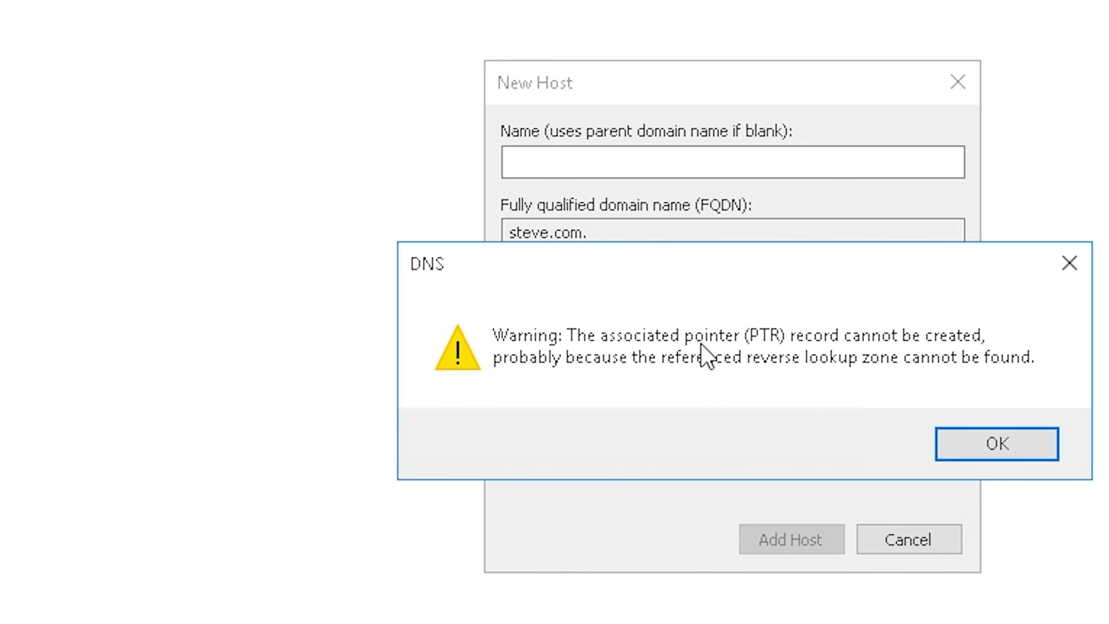
{"action": "left_click", "coordinate": [1012, 441]}
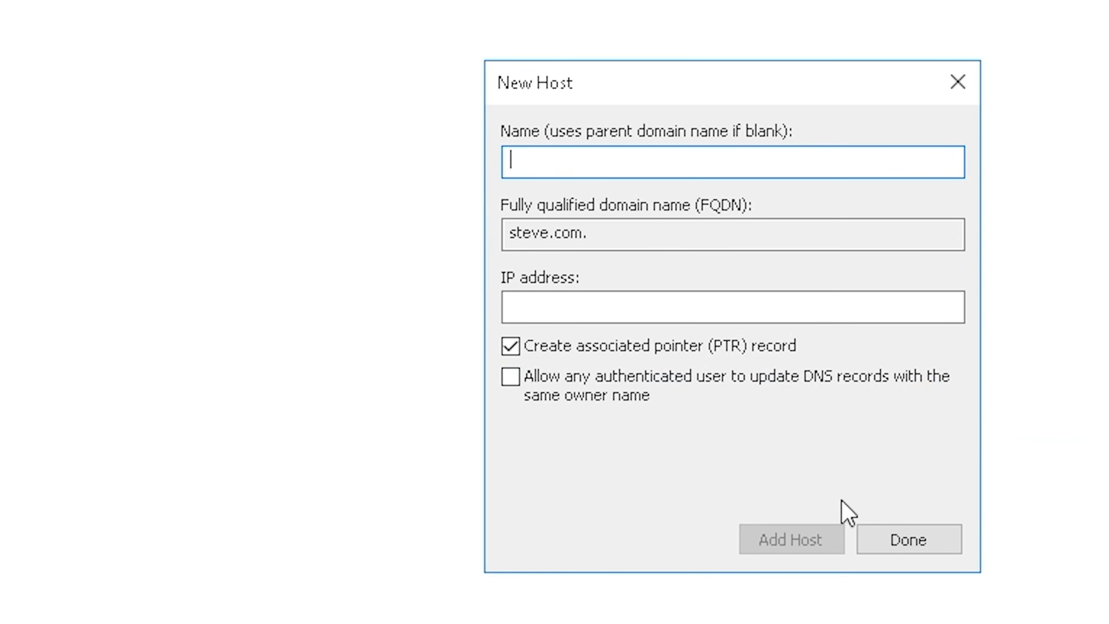
{"action": "left_click", "coordinate": [919, 541]}
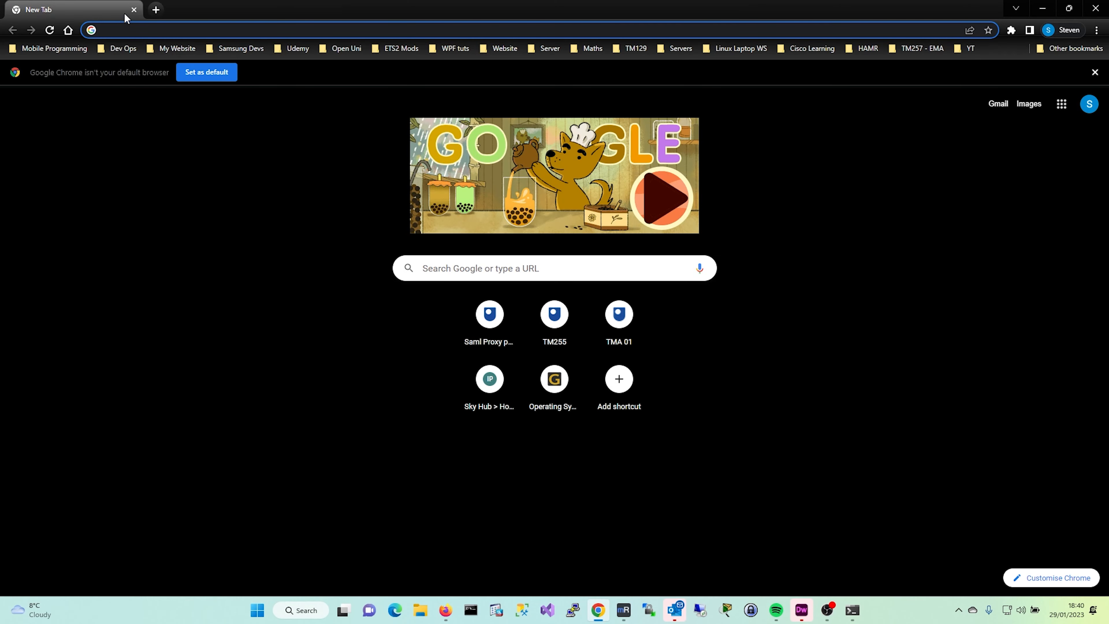
Load wiki.steve.com in Chrome, then wiki.steve.com:3000 to reach Wiki.js
{"action": "type", "text": "wi"}
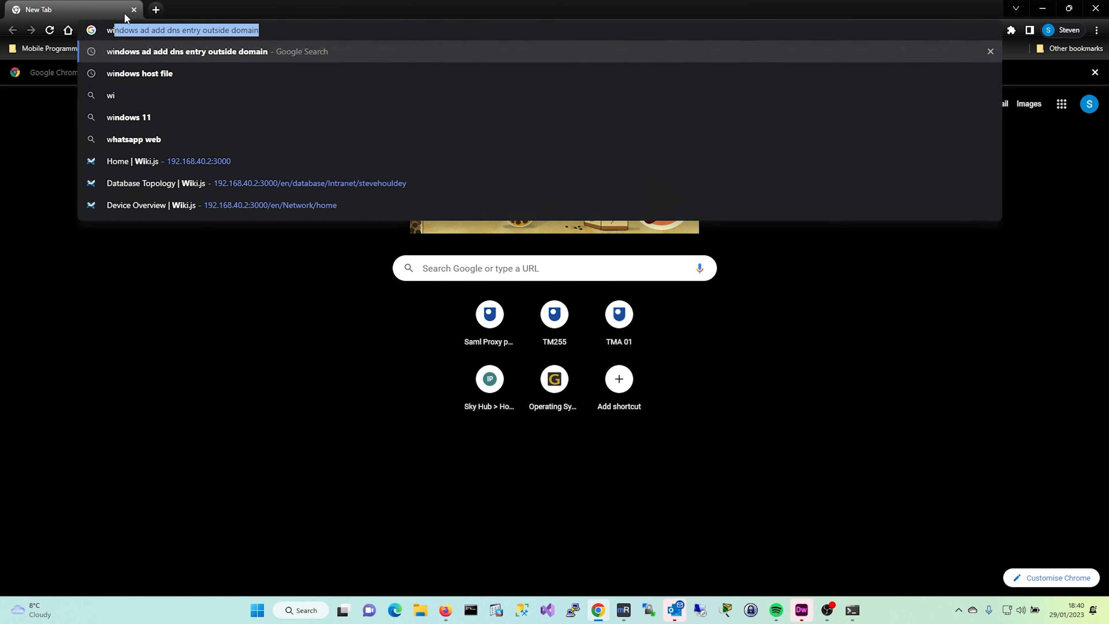
{"action": "type", "text": "ki.ste"}
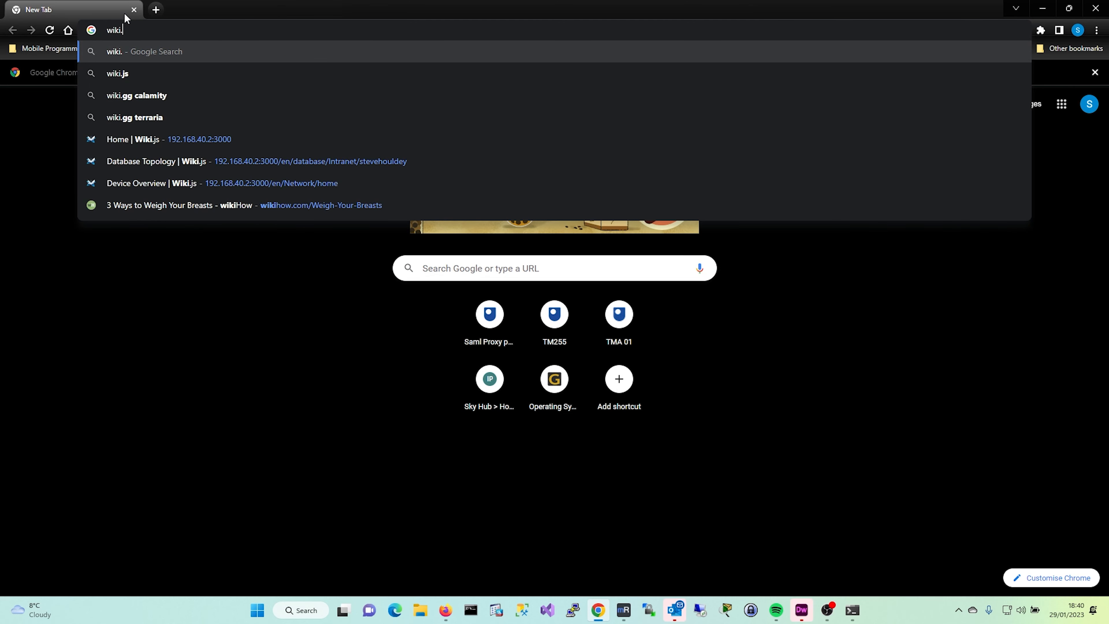
{"action": "type", "text": "ve.com"}
{"action": "key", "text": "Return"}
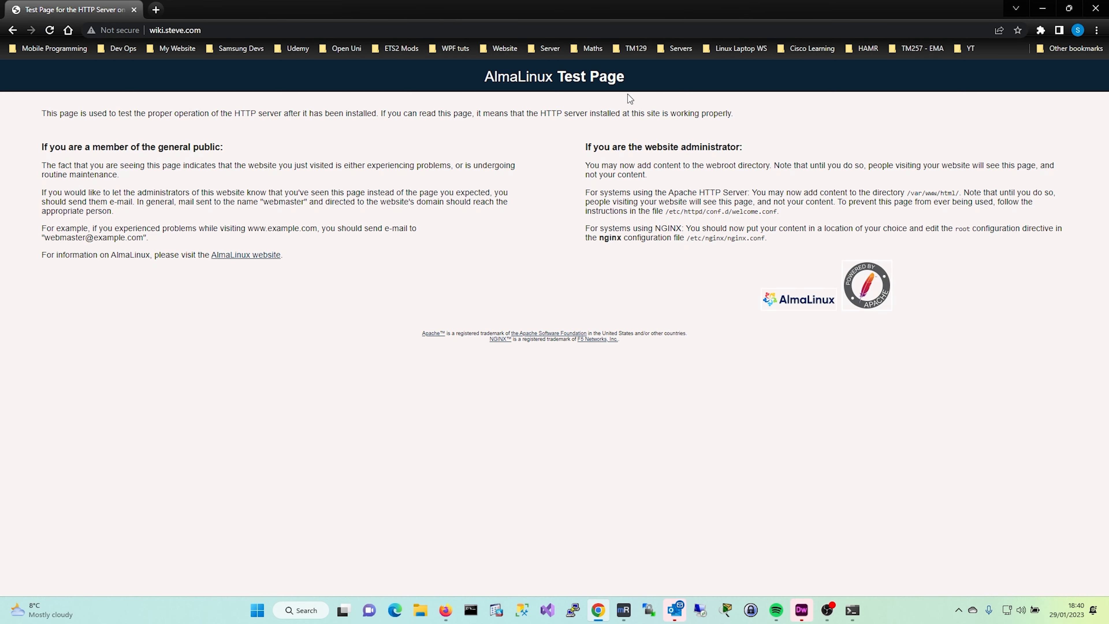
{"action": "left_click", "coordinate": [291, 27]}
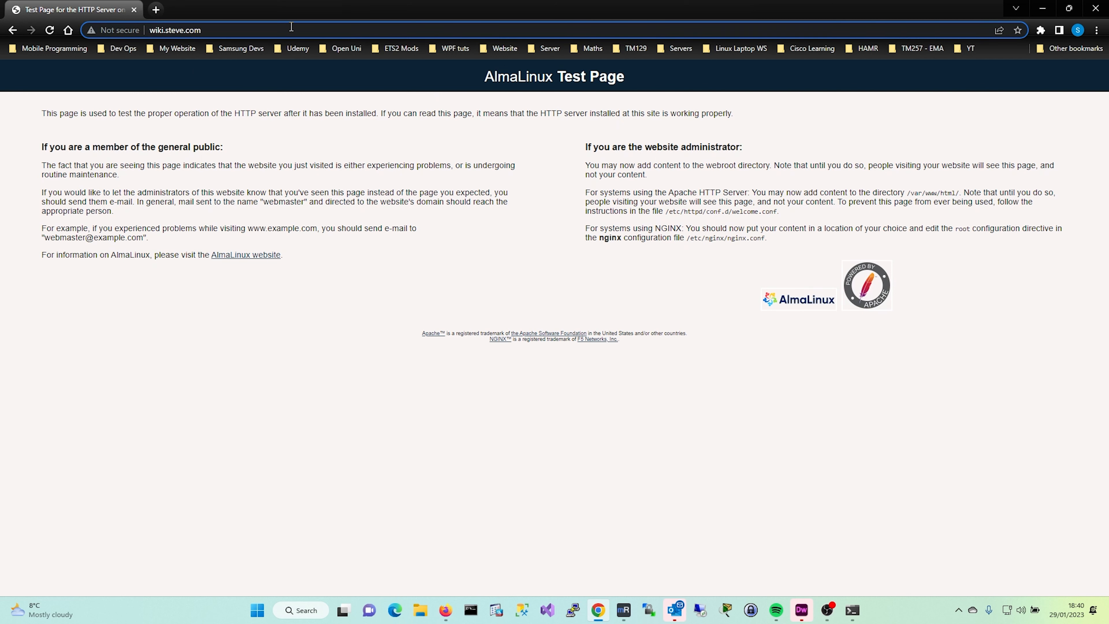
{"action": "type", "text": ":3000"}
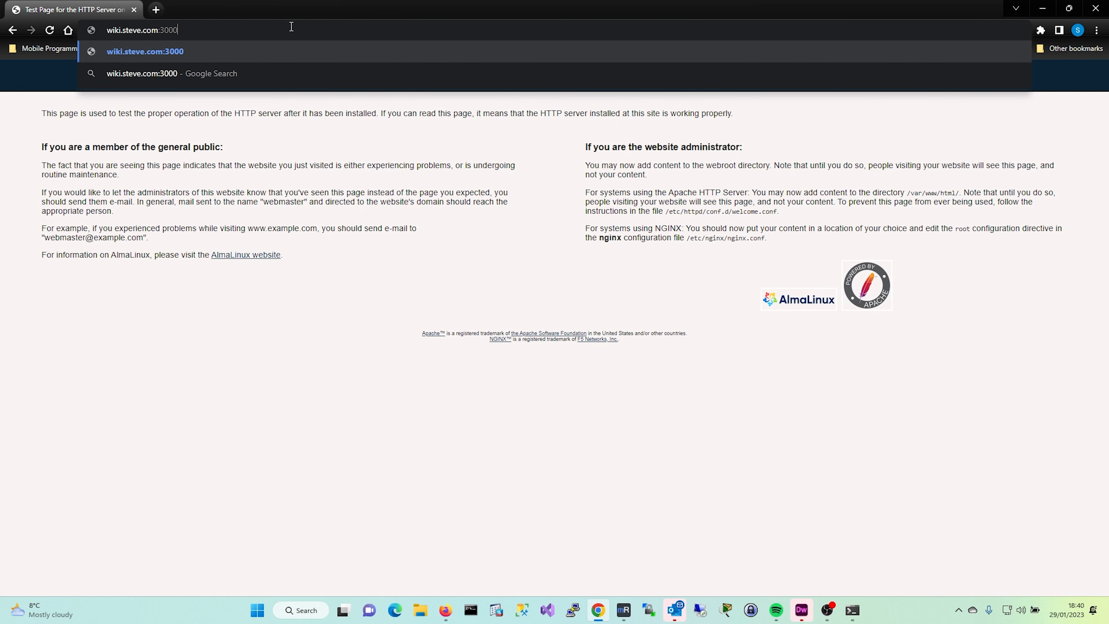
{"action": "key", "text": "Return"}
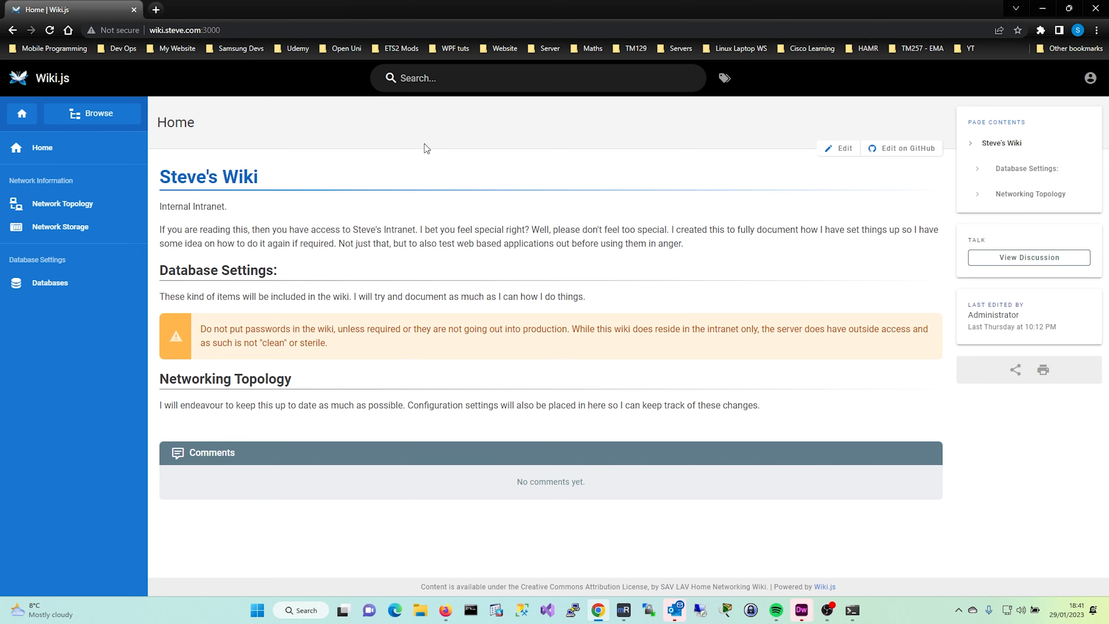
Switch from Chrome back to DNS Manager on the server via the taskbar
{"action": "left_click", "coordinate": [649, 610]}
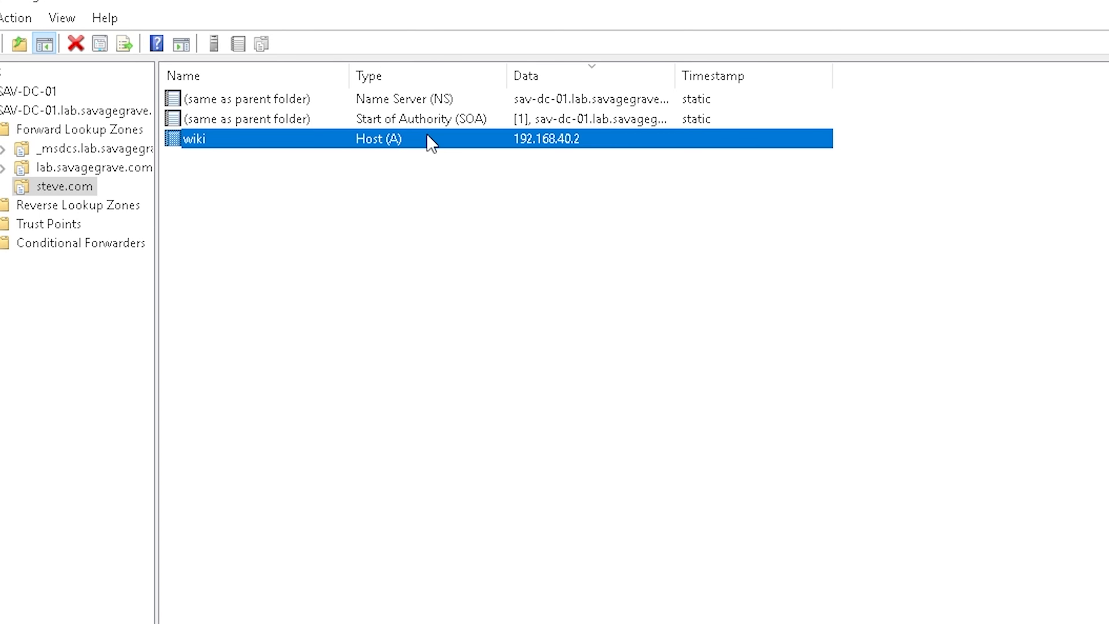
Expand the DNS server tree to show the Forward Lookup Zones list
{"action": "left_click", "coordinate": [295, 195]}
{"action": "right_click", "coordinate": [294, 192]}
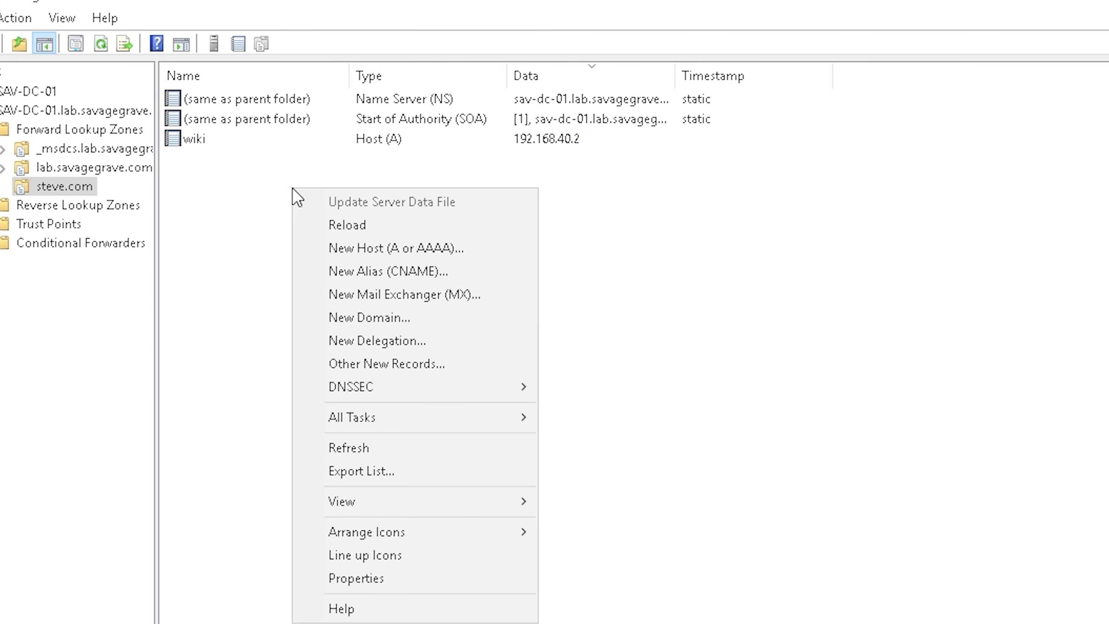
{"action": "mouse_move", "coordinate": [438, 422]}
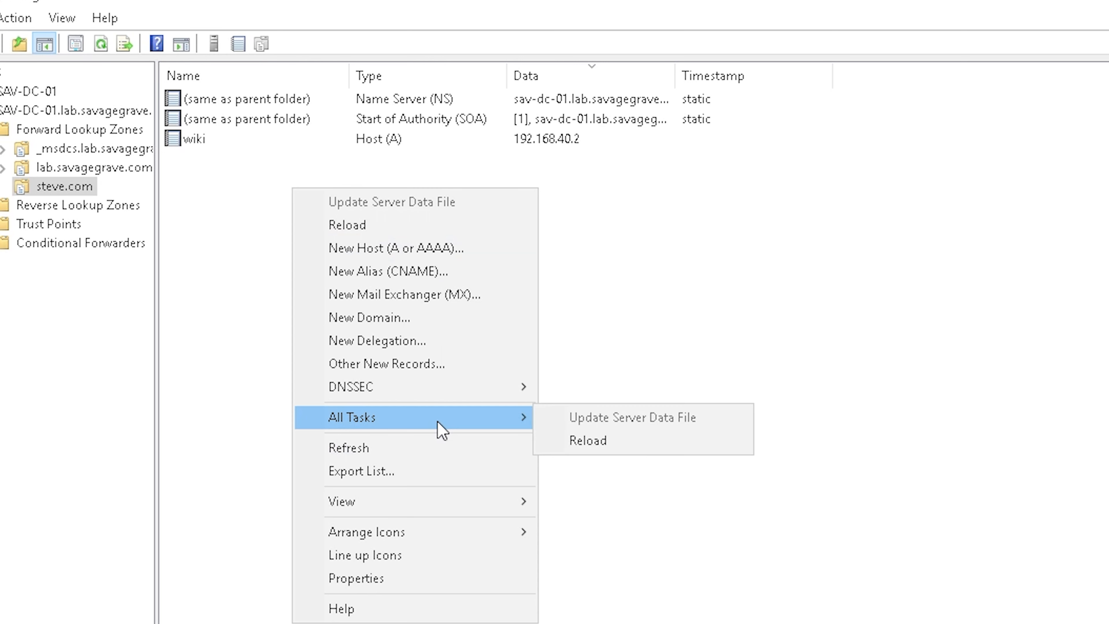
{"action": "left_click", "coordinate": [75, 114]}
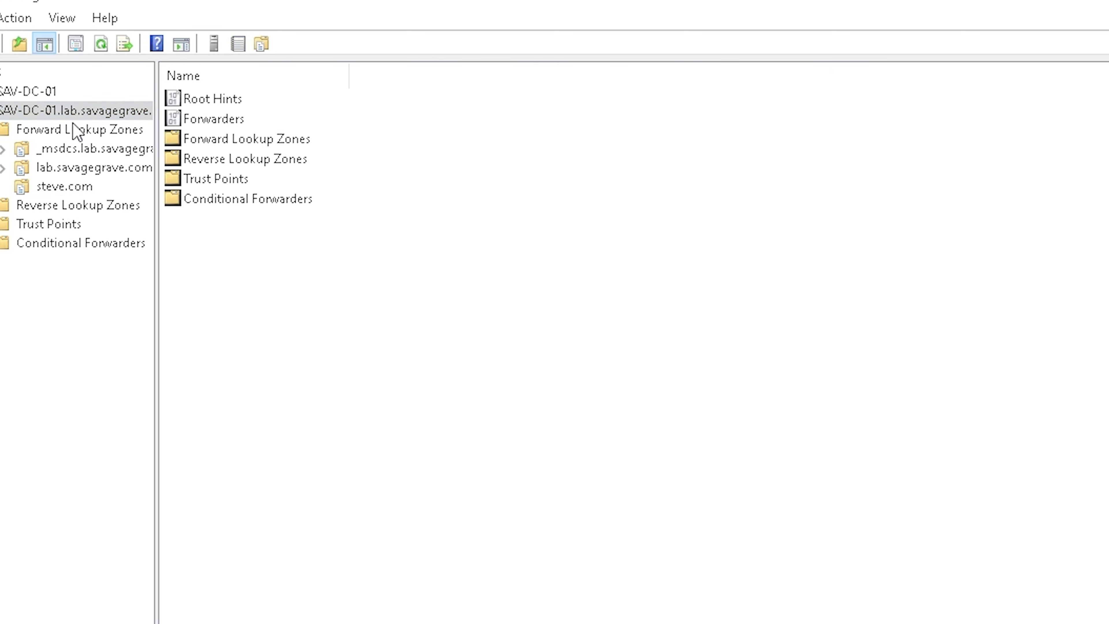
{"action": "left_click", "coordinate": [75, 129]}
Create primary AD-integrated forward zone google.com with domain-wide replication and default dynamic updates
{"action": "right_click", "coordinate": [345, 314]}
{"action": "left_click", "coordinate": [448, 329]}
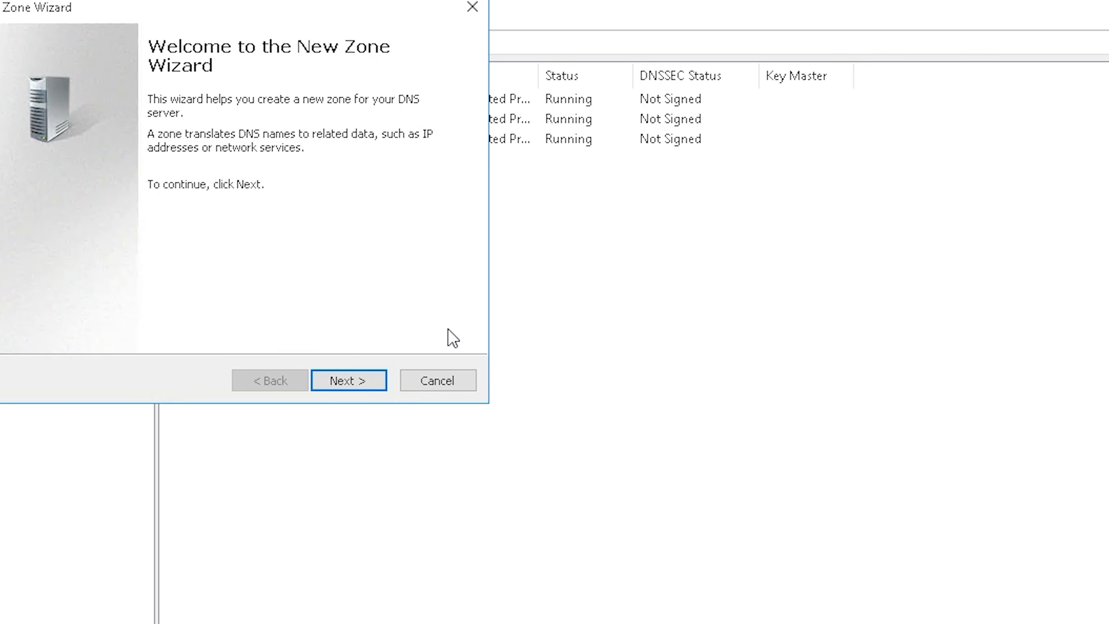
{"action": "left_click", "coordinate": [362, 380]}
{"action": "left_click", "coordinate": [372, 381]}
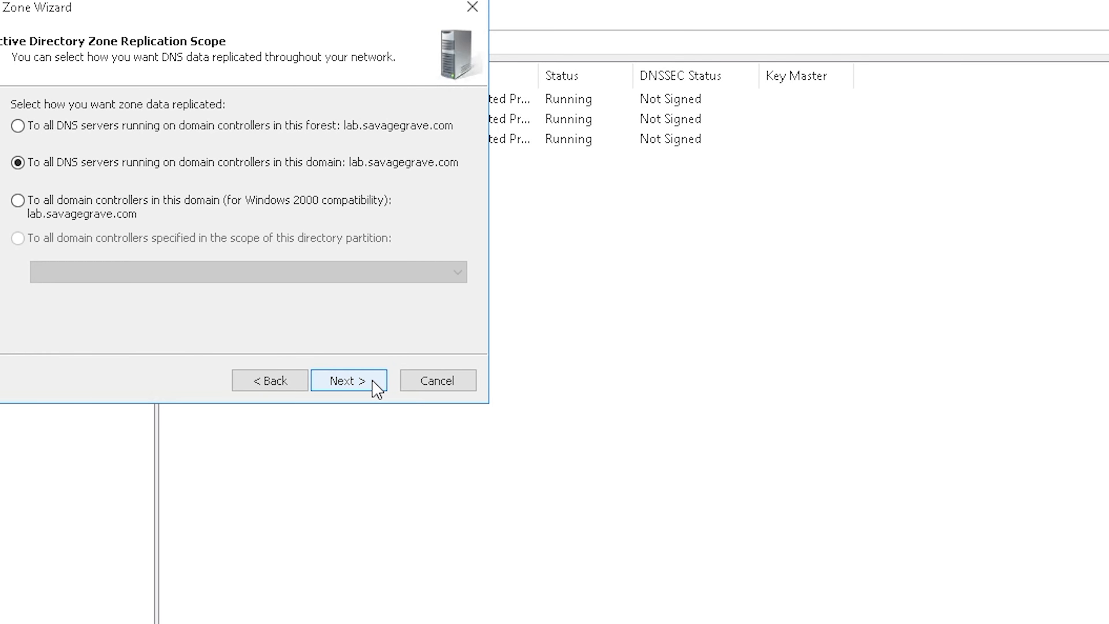
{"action": "left_click", "coordinate": [372, 381]}
{"action": "type", "text": "g"}
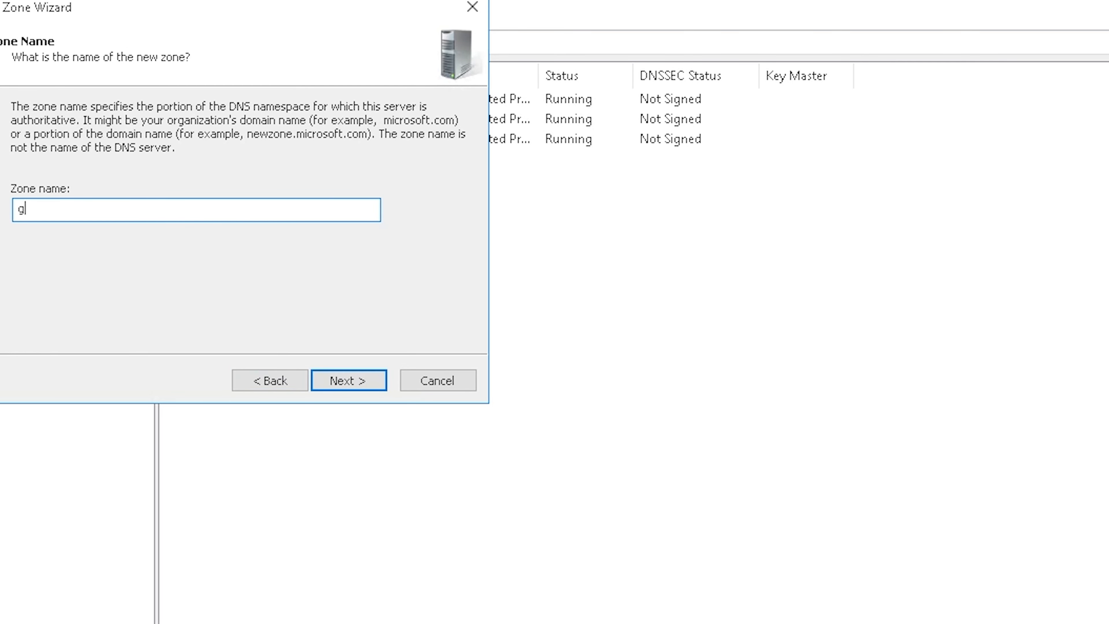
{"action": "type", "text": "oogle.com"}
{"action": "left_click", "coordinate": [367, 381]}
{"action": "left_click", "coordinate": [374, 391]}
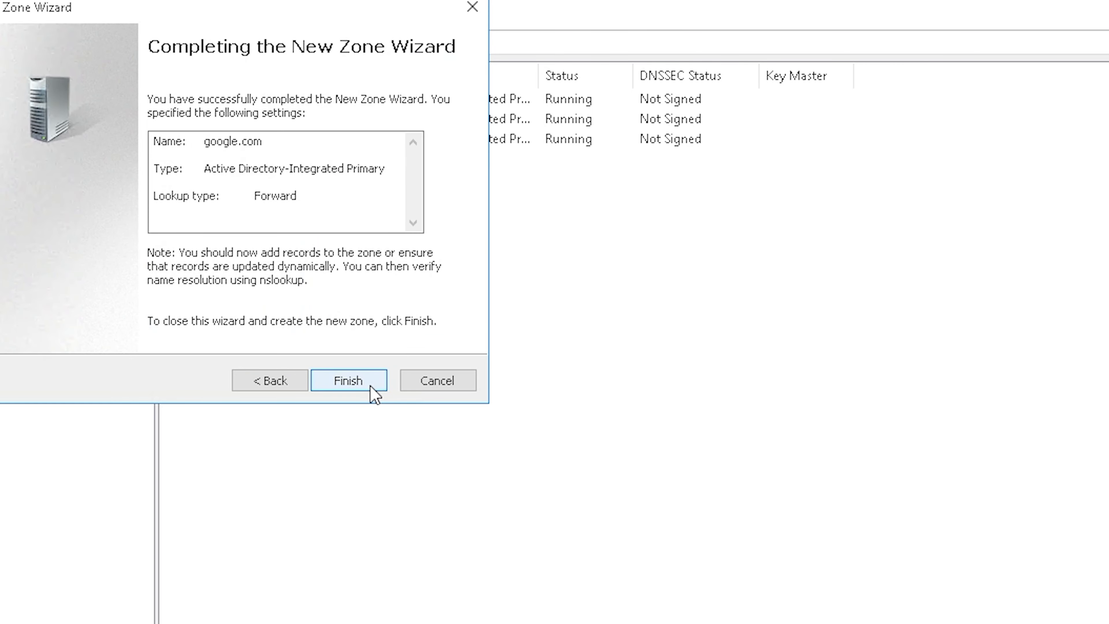
{"action": "left_click", "coordinate": [375, 393]}
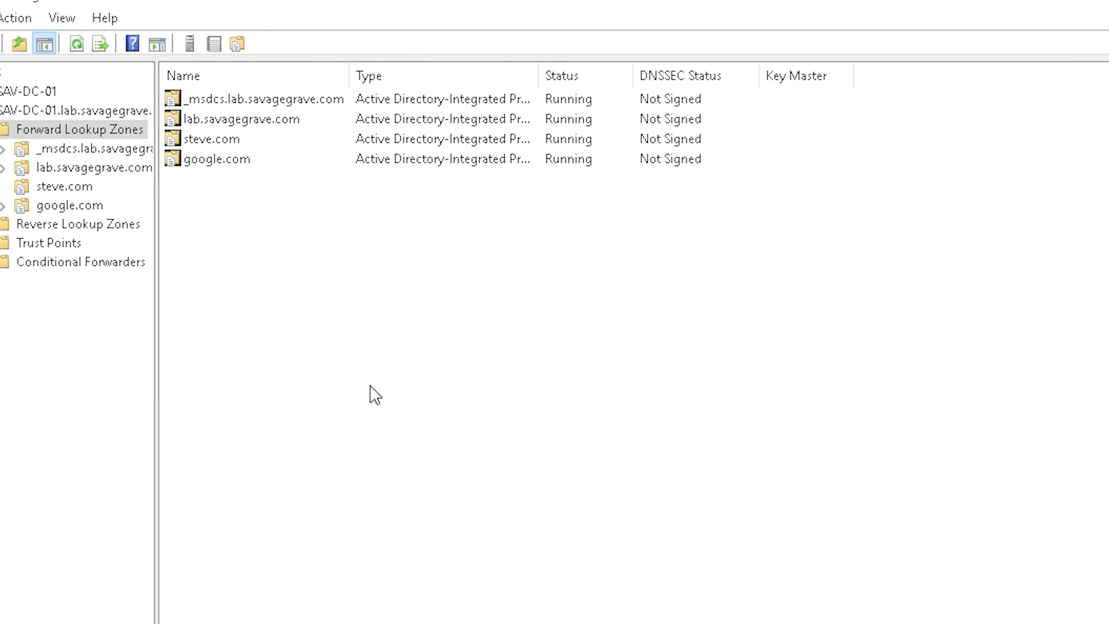
Open the google.com zone to show its records
{"action": "right_click", "coordinate": [259, 211]}
{"action": "double_click", "coordinate": [252, 164]}
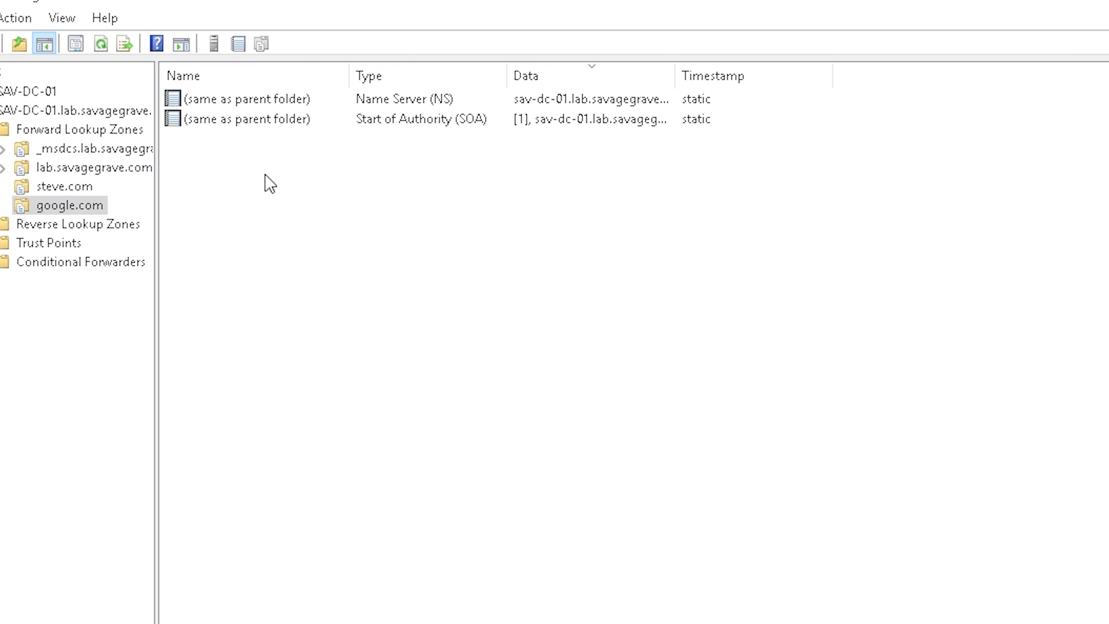
{"action": "right_click", "coordinate": [265, 174]}
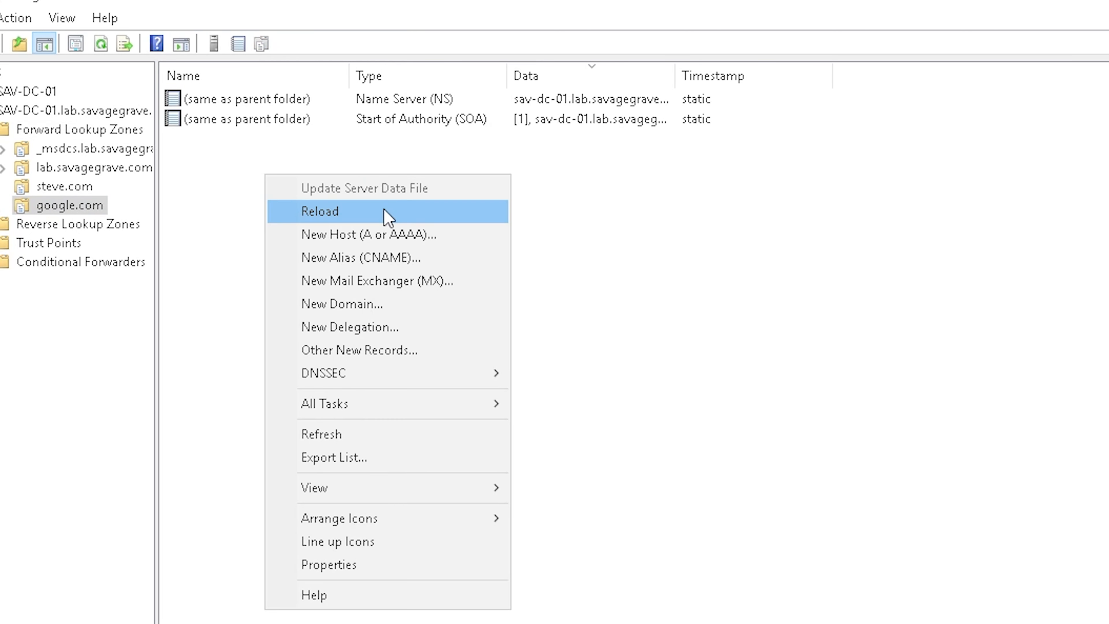
Add host wiki at 192.168.40.2 to google.com, dismissing the PTR warning
{"action": "left_click", "coordinate": [457, 239]}
{"action": "type", "text": "wiki"}
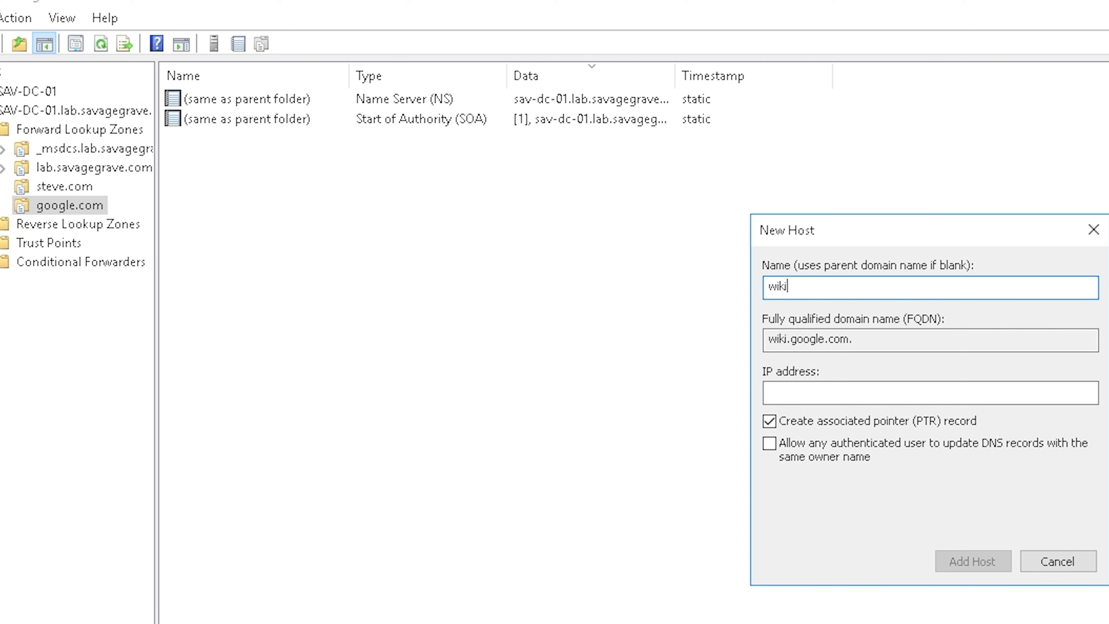
{"action": "key", "text": "BackSpace"}
{"action": "type", "text": "i"}
{"action": "key", "text": "Tab"}
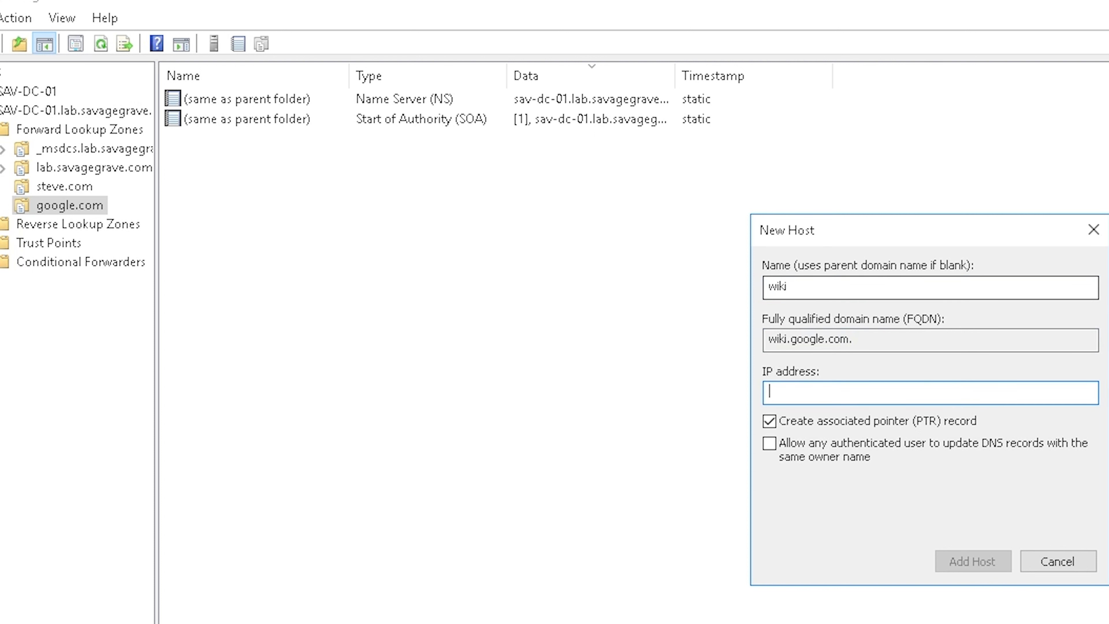
{"action": "type", "text": "192.168.40.2"}
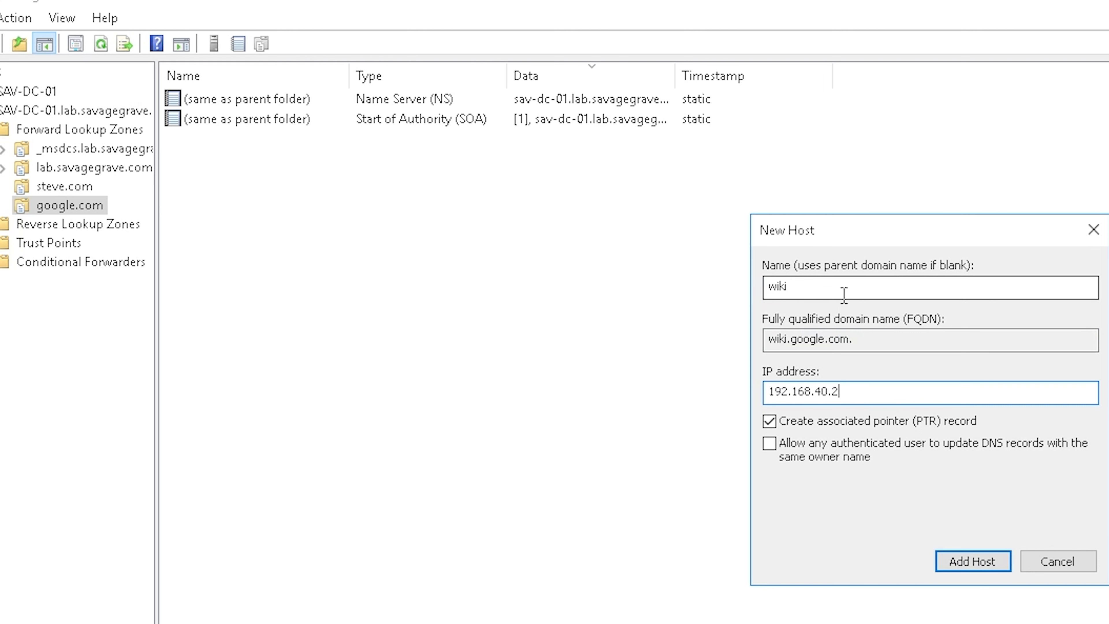
{"action": "left_click", "coordinate": [995, 565]}
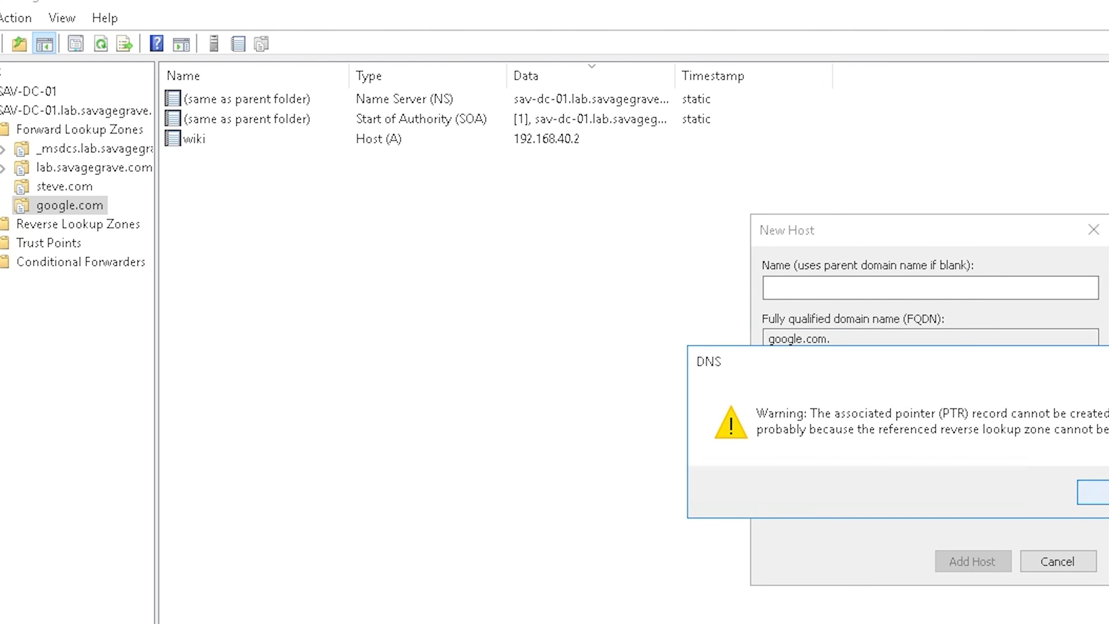
{"action": "left_click", "coordinate": [1094, 492]}
{"action": "left_click", "coordinate": [1035, 551]}
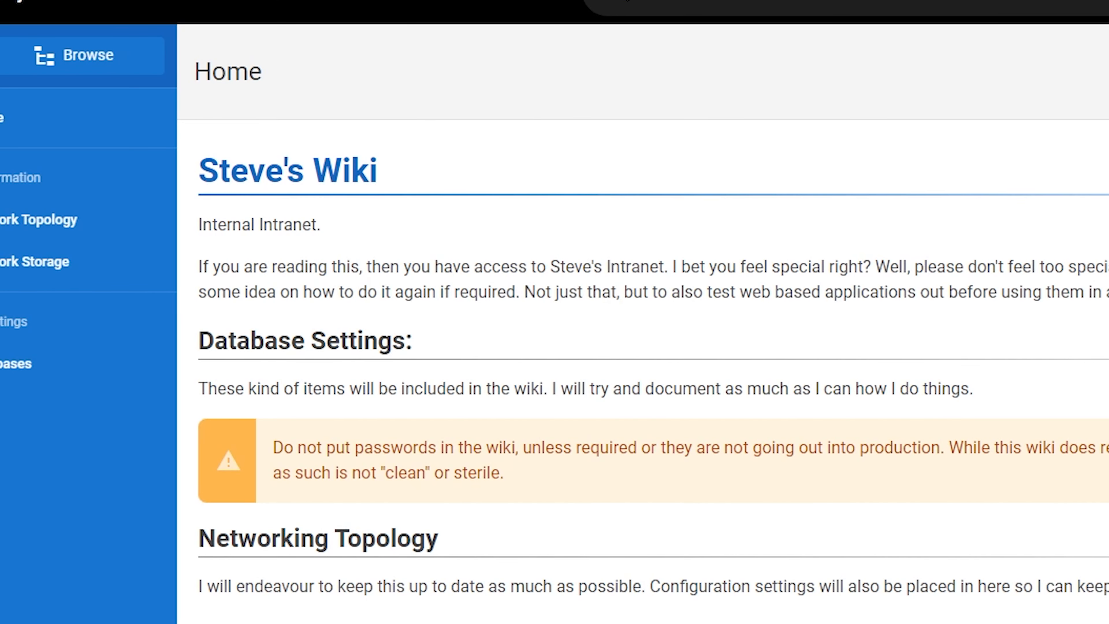
Load wiki.google.com, then wiki.google.com:3000 to reach the Steve's Wiki home page
{"action": "type", "text": "wiki.google.com"}
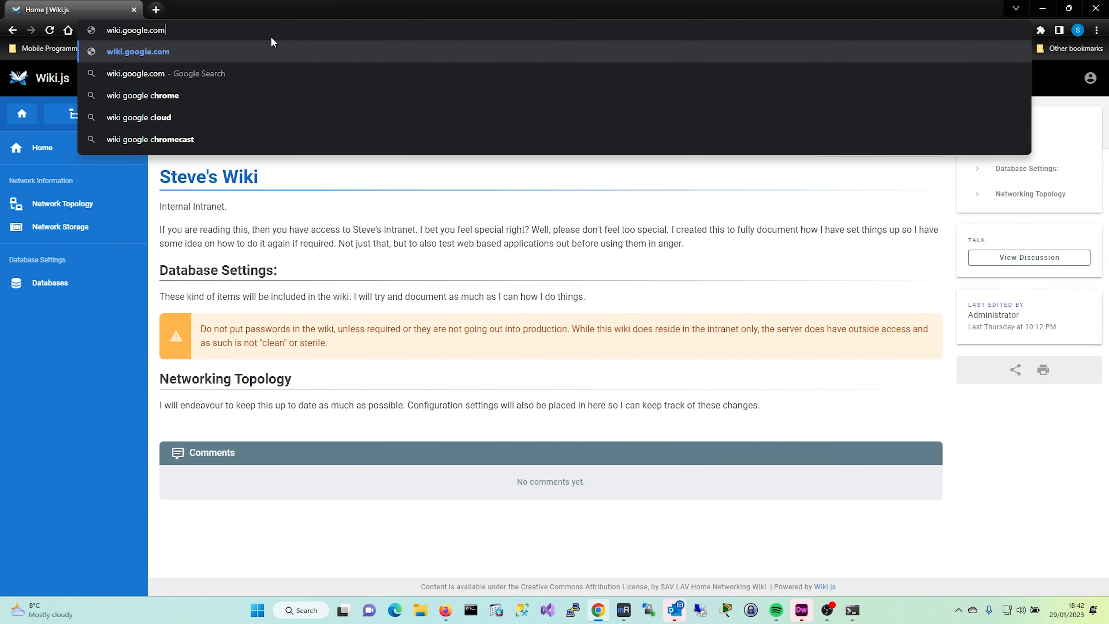
{"action": "key", "text": "Return"}
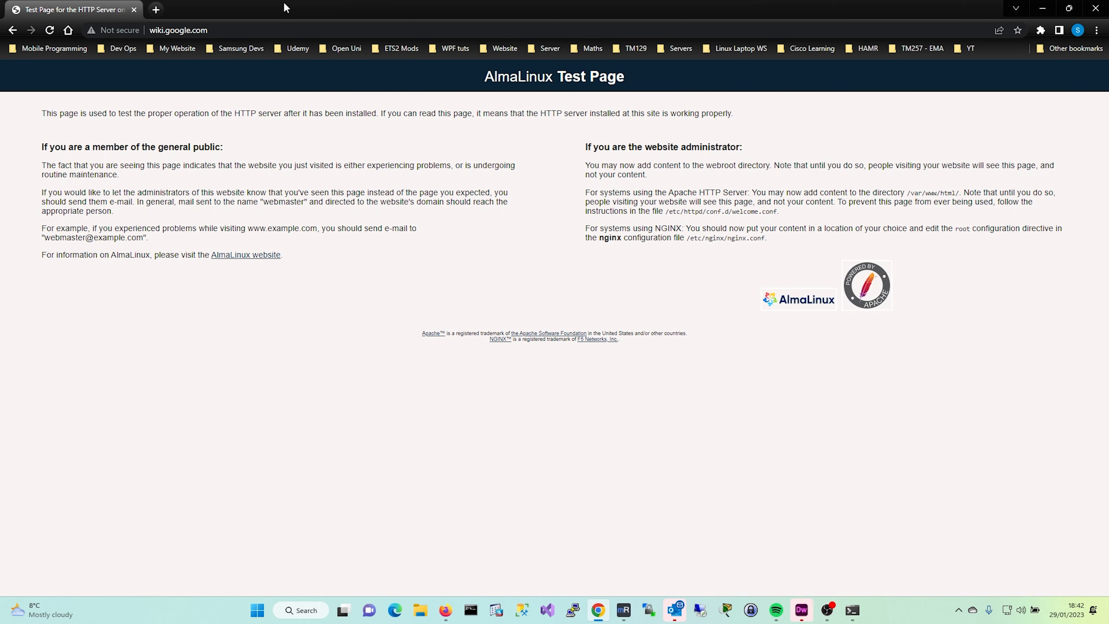
{"action": "left_click", "coordinate": [345, 27]}
{"action": "left_click", "coordinate": [345, 27]}
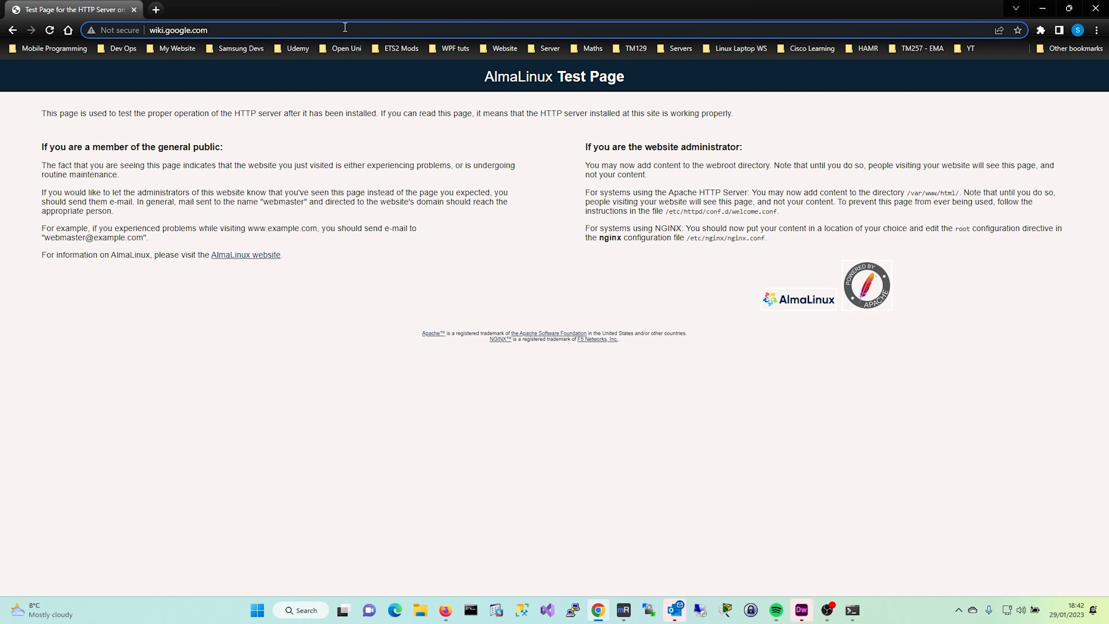
{"action": "type", "text": ":3000"}
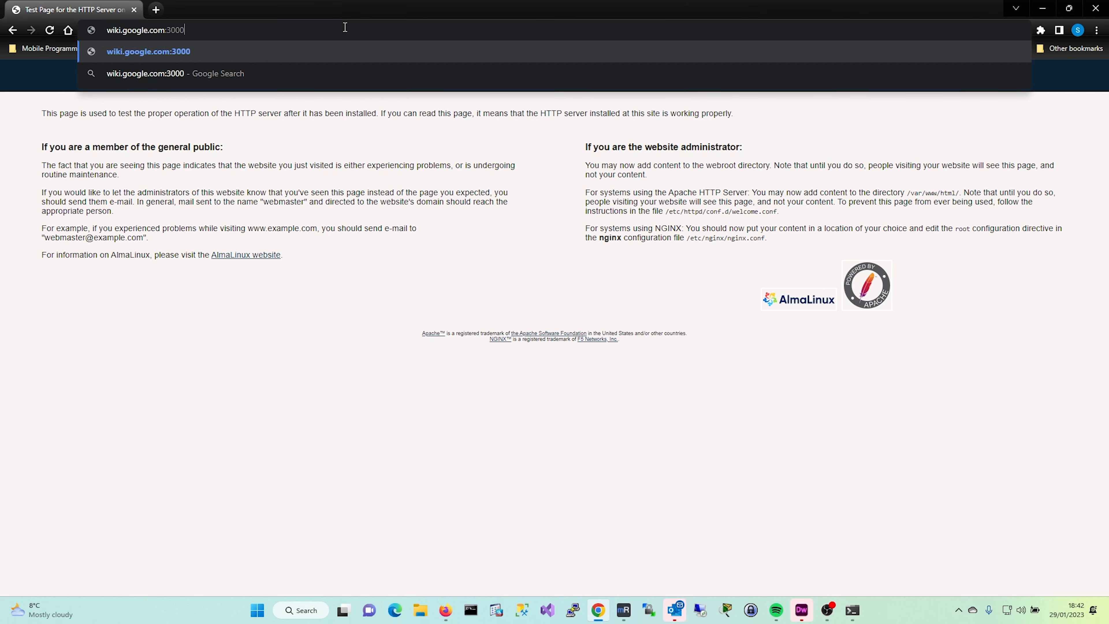
{"action": "key", "text": "Return"}
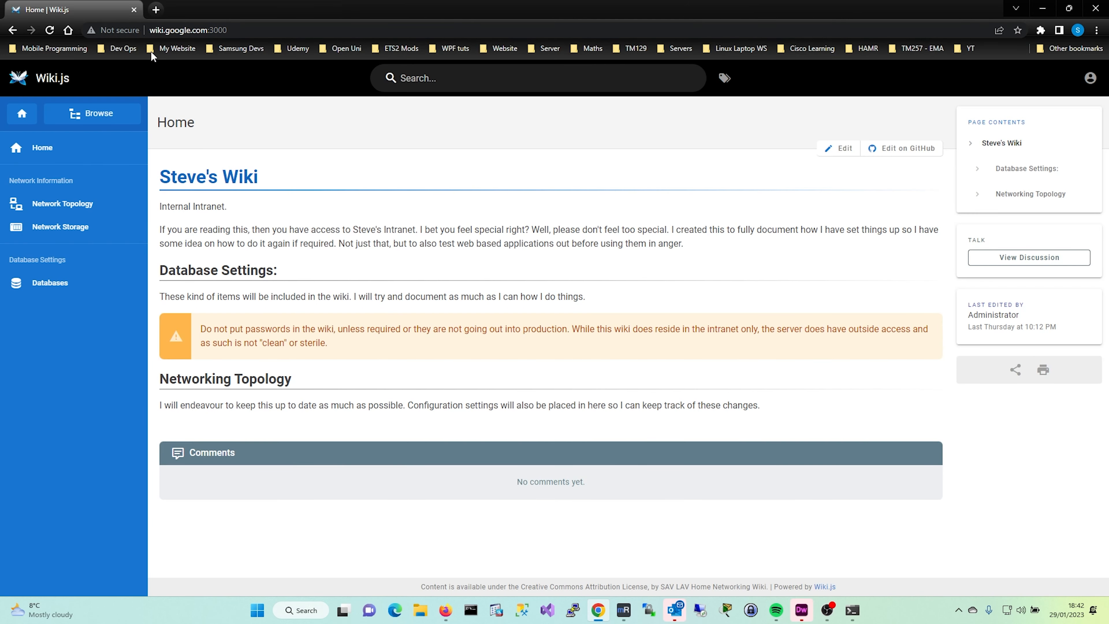
{"action": "left_click", "coordinate": [277, 27]}
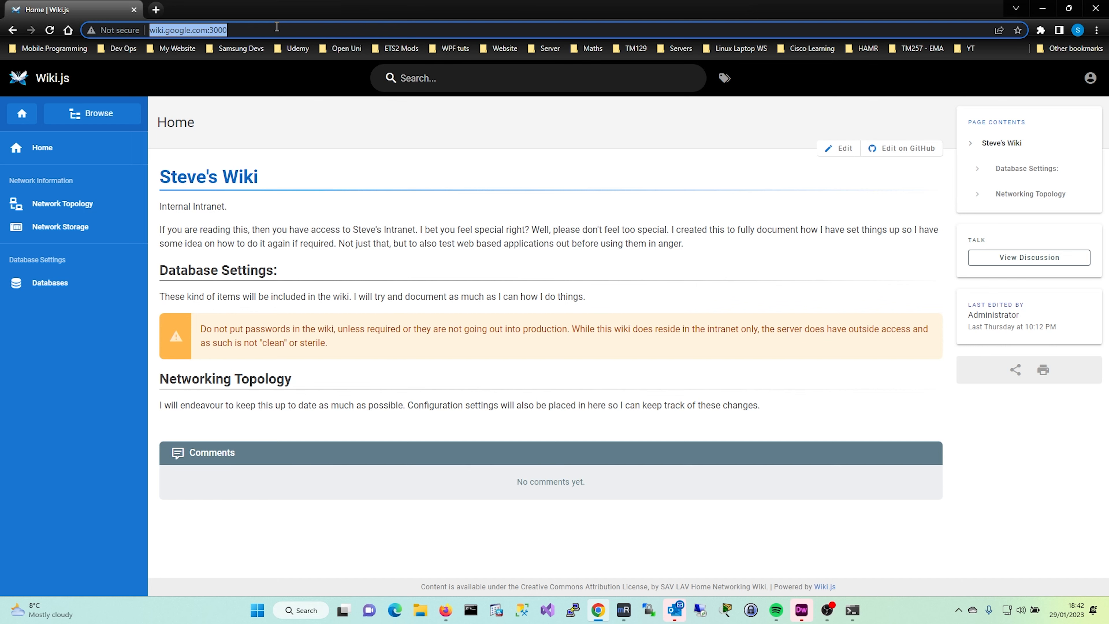
Go to google.com and search for microsoft
{"action": "type", "text": "google.com"}
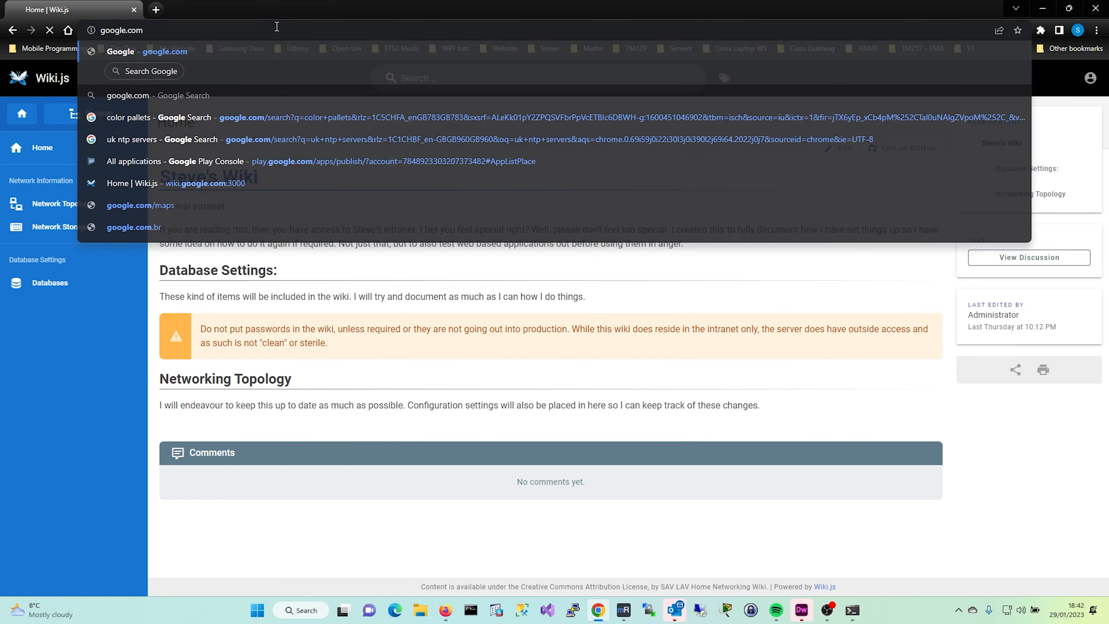
{"action": "key", "text": "Return"}
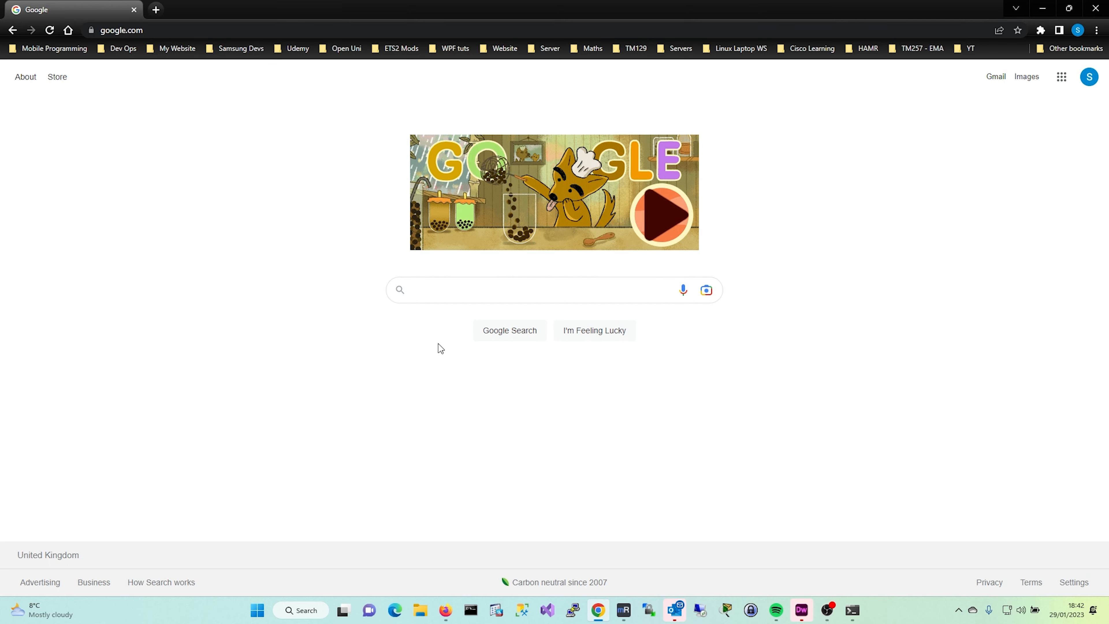
{"action": "left_click", "coordinate": [499, 290]}
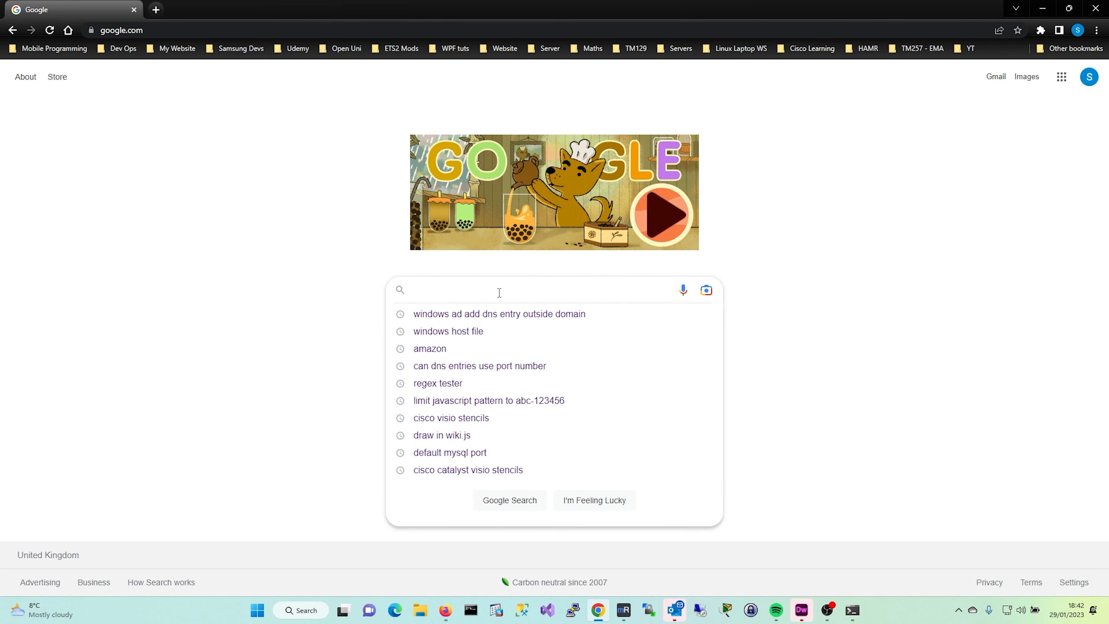
{"action": "type", "text": "microsoft"}
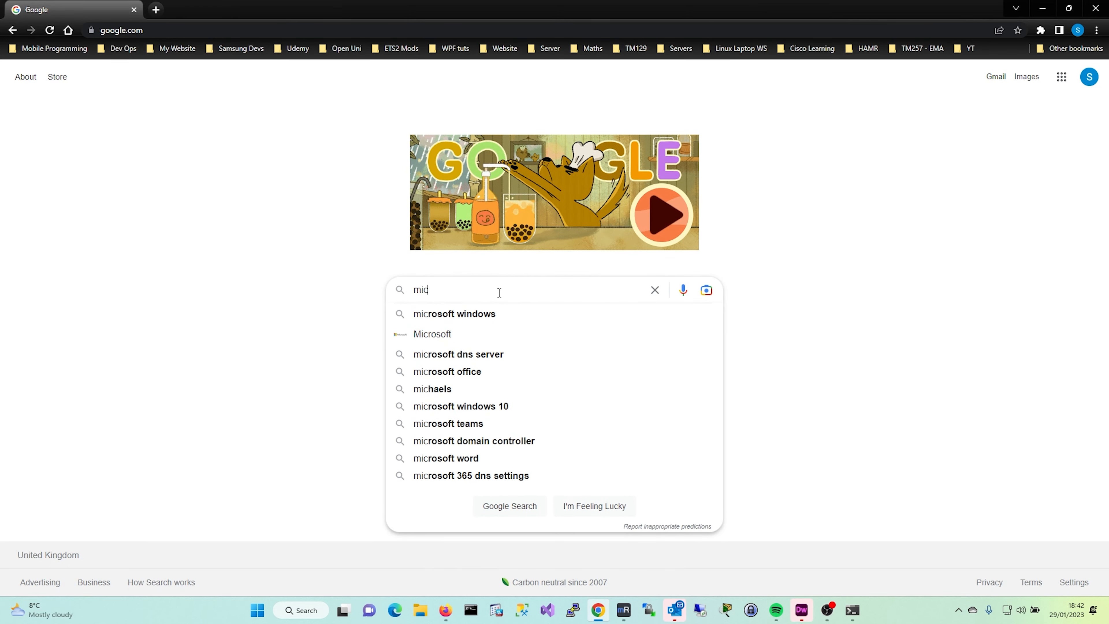
{"action": "key", "text": "Return"}
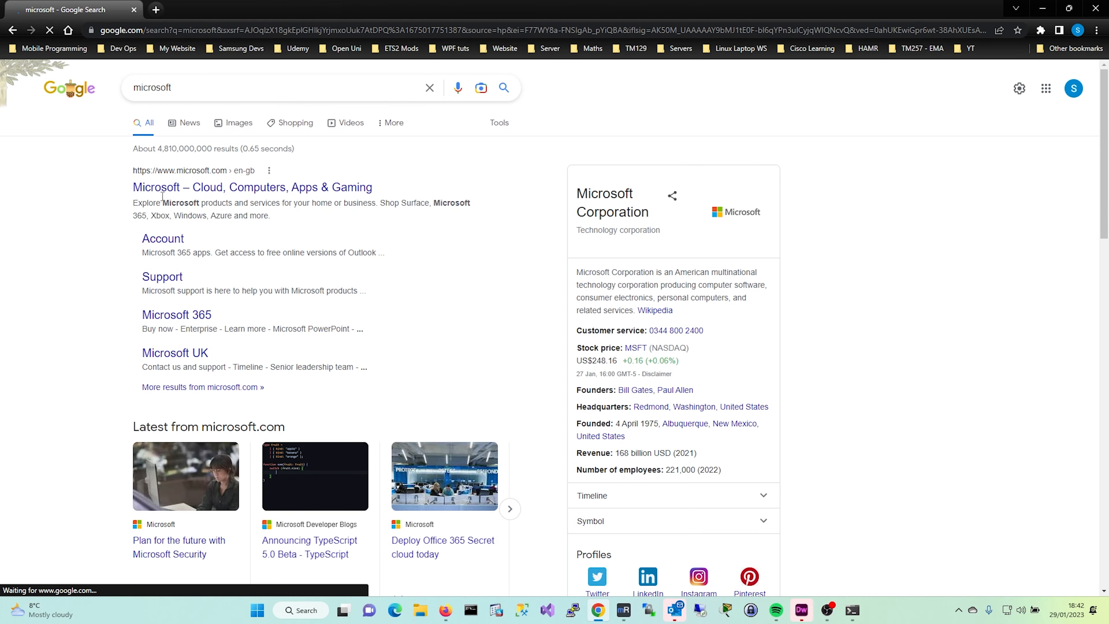
{"action": "scroll", "coordinate": [554, 247], "scroll_direction": "down", "scroll_amount": 12}
{"action": "scroll", "coordinate": [555, 245], "scroll_direction": "up", "scroll_amount": 12}
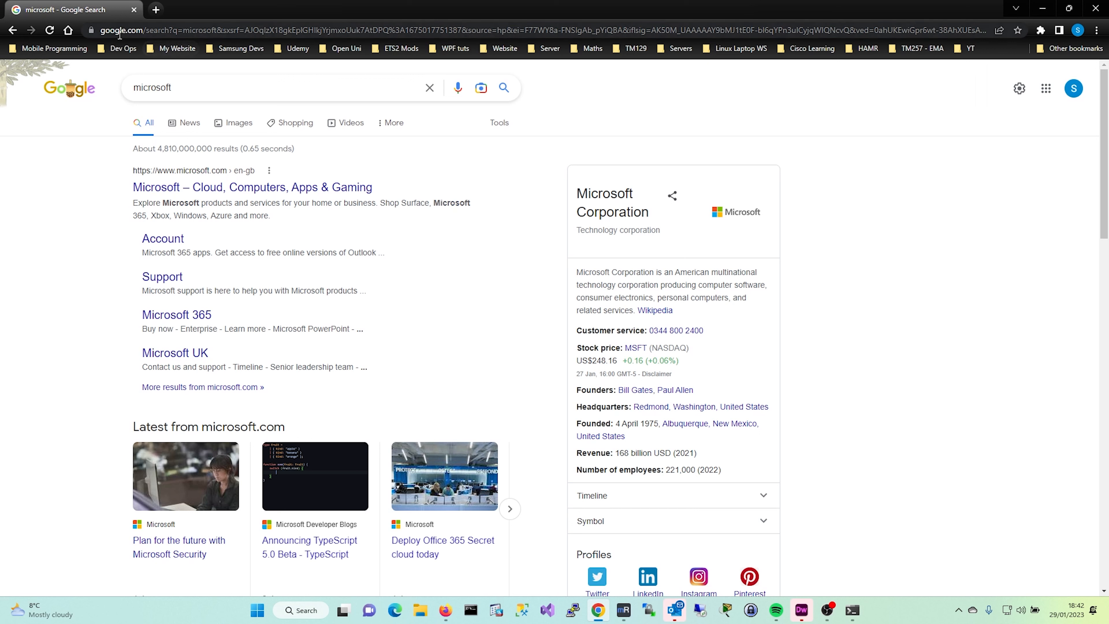
Reopen wiki.google.com:3000 from the address bar, then return to DNS Manager
{"action": "left_click", "coordinate": [136, 30]}
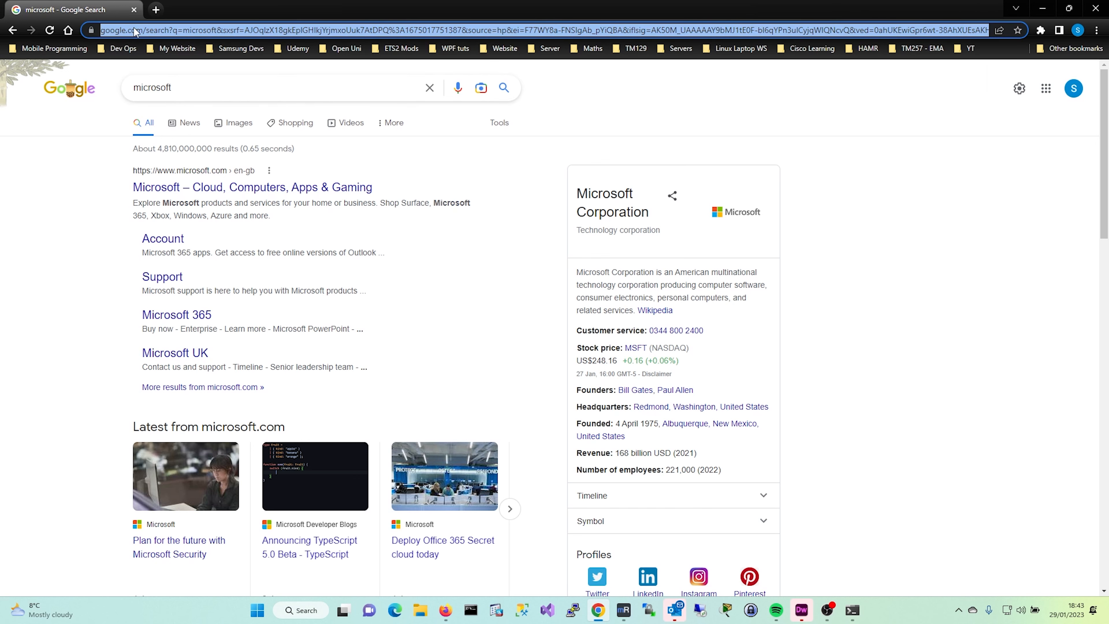
{"action": "type", "text": "wiki"}
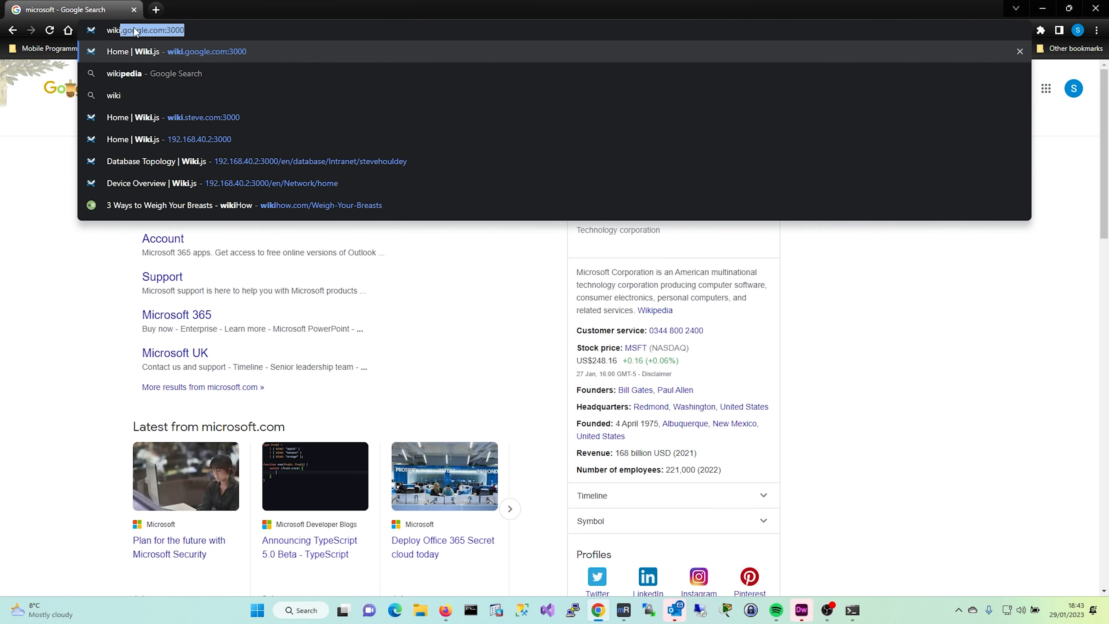
{"action": "key", "text": "Return"}
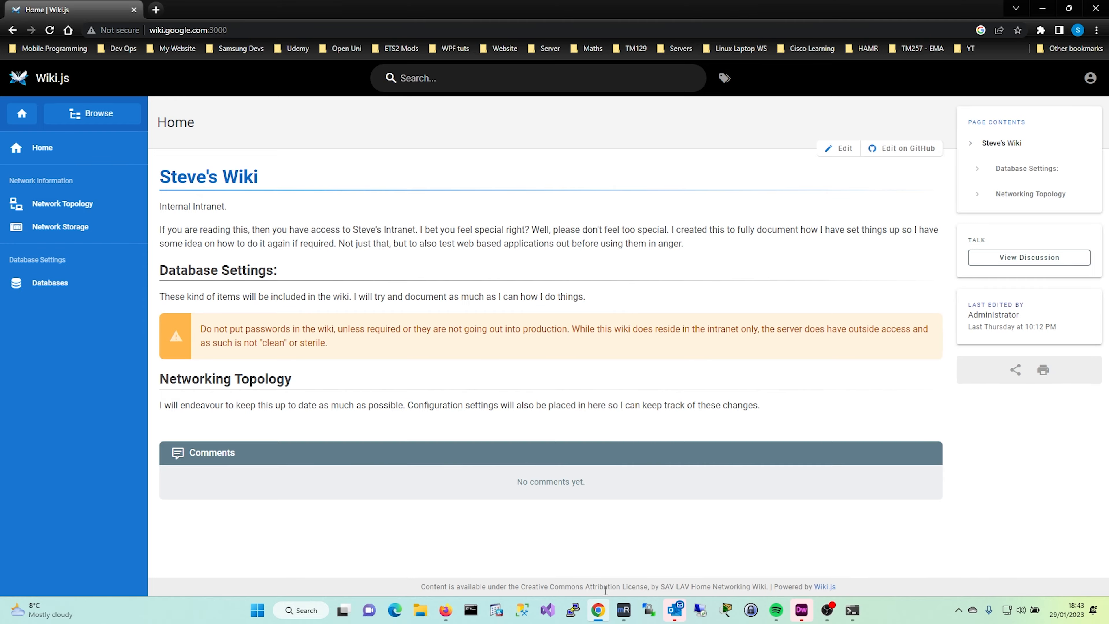
{"action": "left_click", "coordinate": [623, 610]}
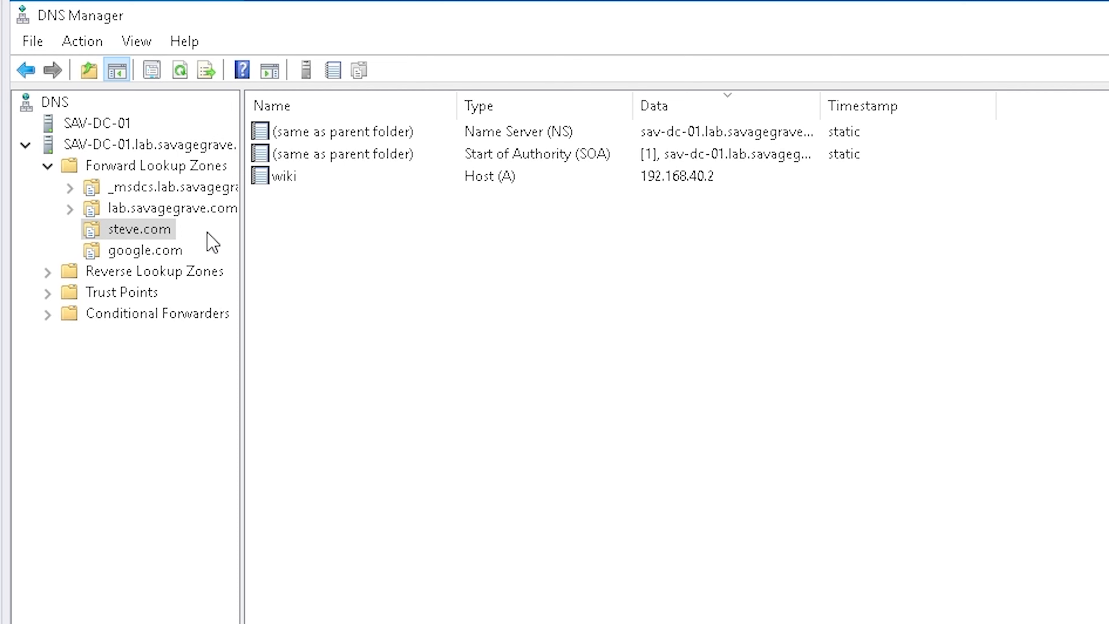
Select steve.com's wiki record, then review lab.savagegrave.com's records and select sav-dc-01
{"action": "left_click", "coordinate": [311, 189]}
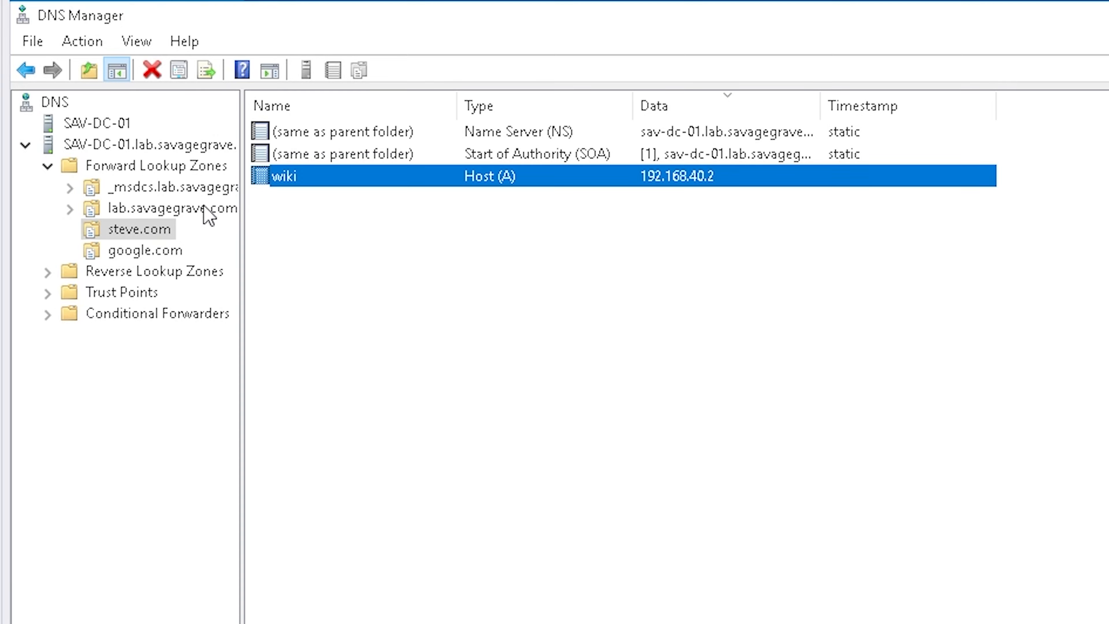
{"action": "left_click", "coordinate": [205, 214]}
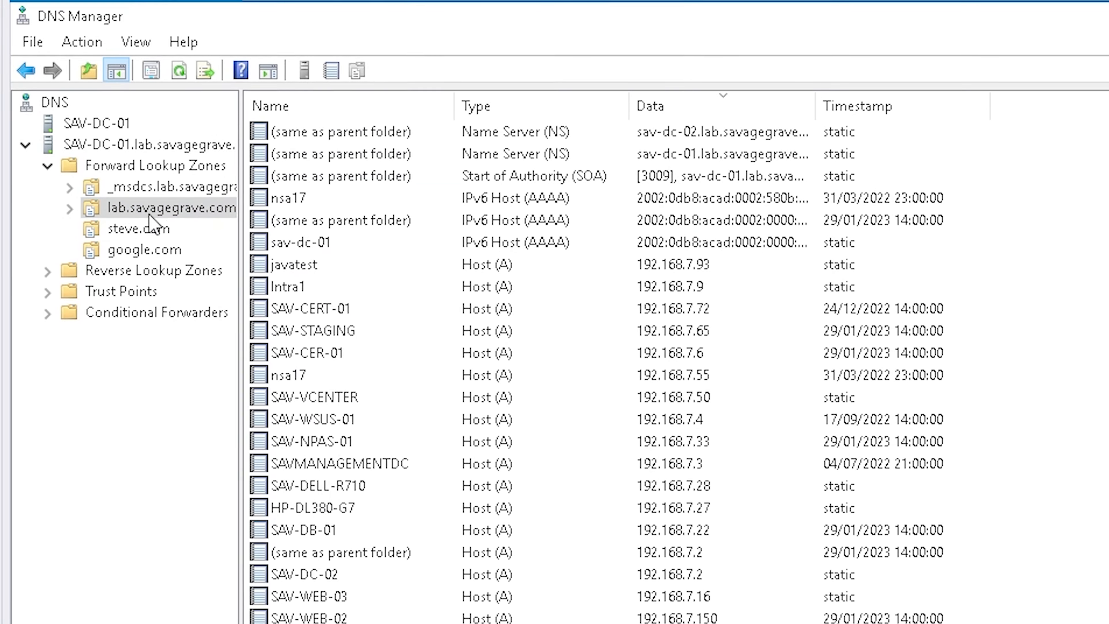
{"action": "scroll", "coordinate": [382, 339], "scroll_direction": "down", "scroll_amount": 6}
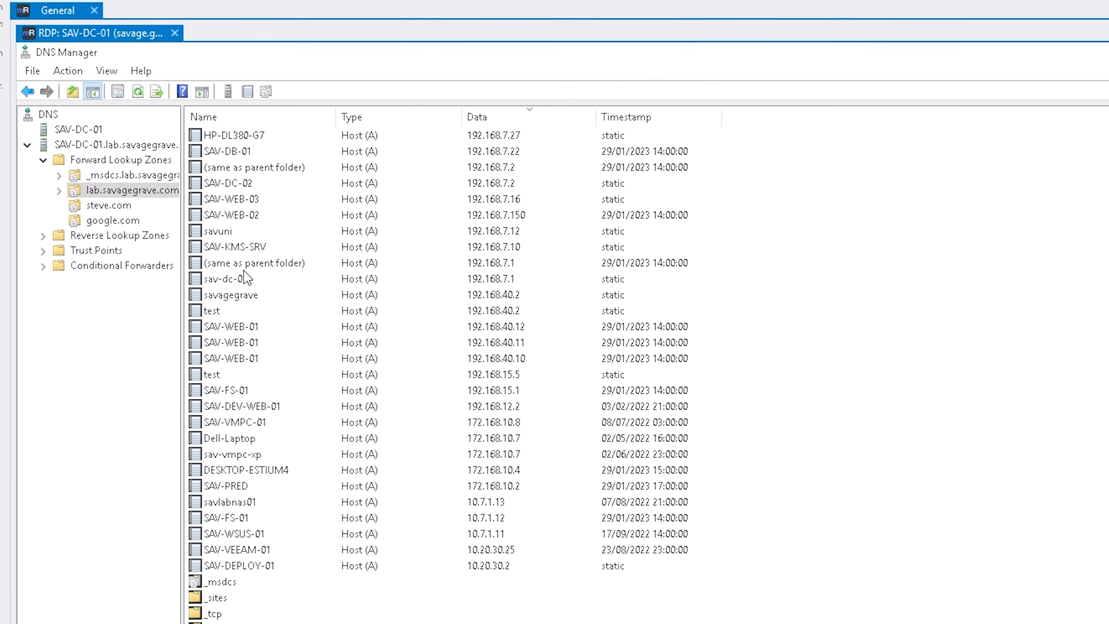
{"action": "left_click", "coordinate": [284, 296]}
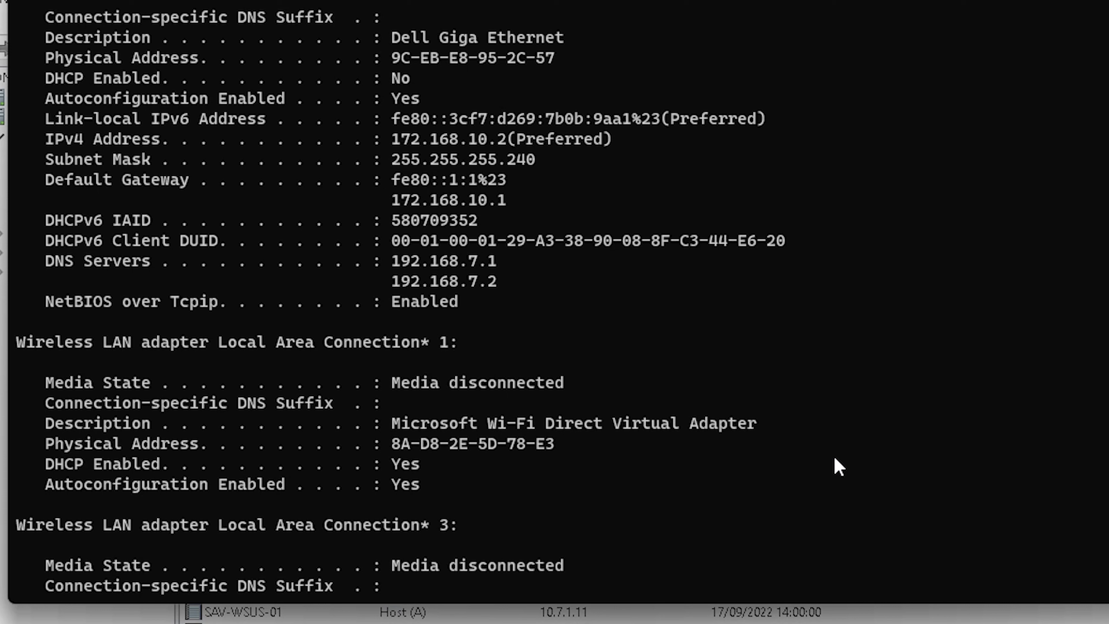
Ping sav-dc-01 and highlight its resolved name SAV-DC-01.lab.savagegrave.com
{"action": "type", "text": "ping sav-da"}
{"action": "key", "text": "BackSpace"}
{"action": "type", "text": "c01"}
{"action": "key", "text": "BackSpace"}
{"action": "key", "text": "BackSpace"}
{"action": "type", "text": "-"}
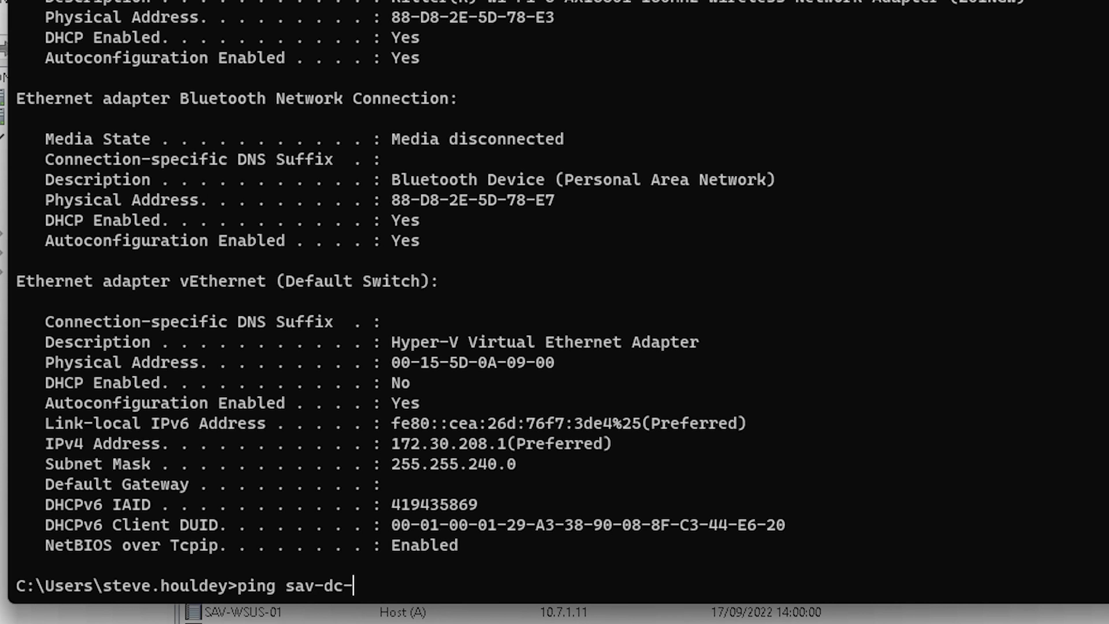
{"action": "type", "text": "01"}
{"action": "key", "text": "Return"}
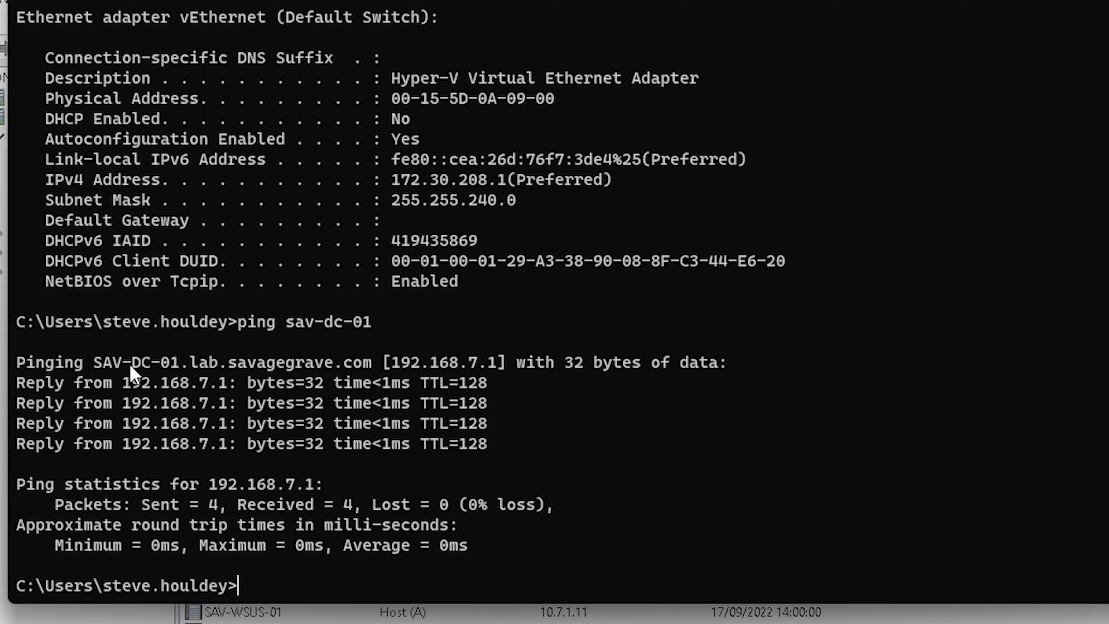
{"action": "left_click_drag", "start_coordinate": [107, 365], "coordinate": [365, 372]}
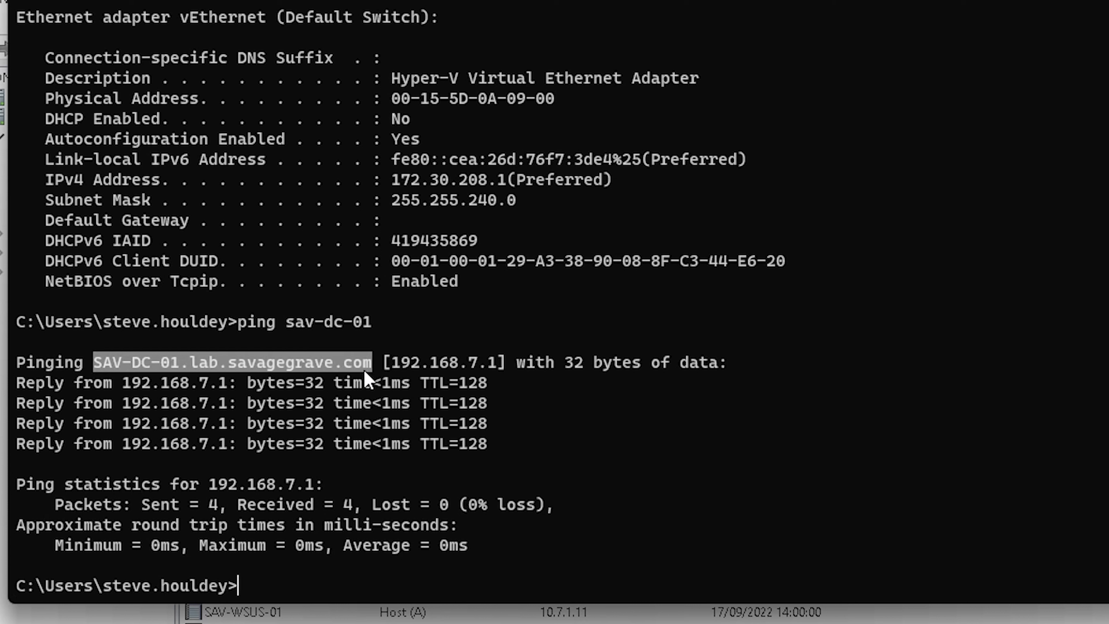
Ping google.com to test its name resolution
{"action": "type", "text": "ping steve,c"}
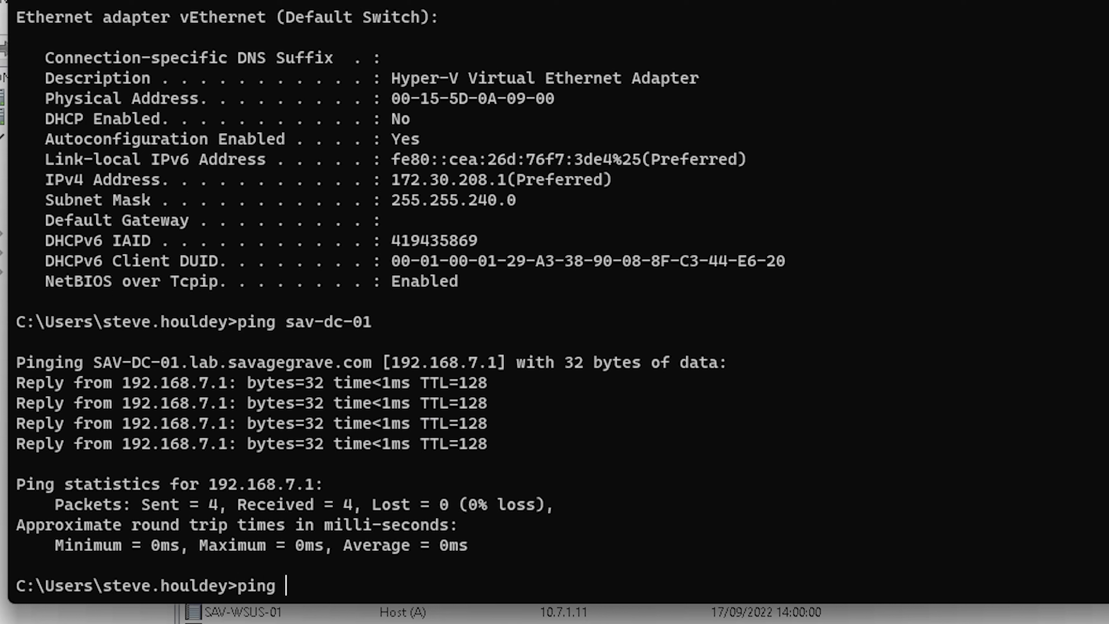
{"action": "key", "text": "BackSpace"}
{"action": "key", "text": "BackSpace"}
{"action": "key", "text": "BackSpace"}
{"action": "key", "text": "BackSpace"}
{"action": "key", "text": "BackSpace"}
{"action": "key", "text": "BackSpace"}
{"action": "key", "text": "BackSpace"}
{"action": "type", "text": "google.com"}
{"action": "key", "text": "Return"}
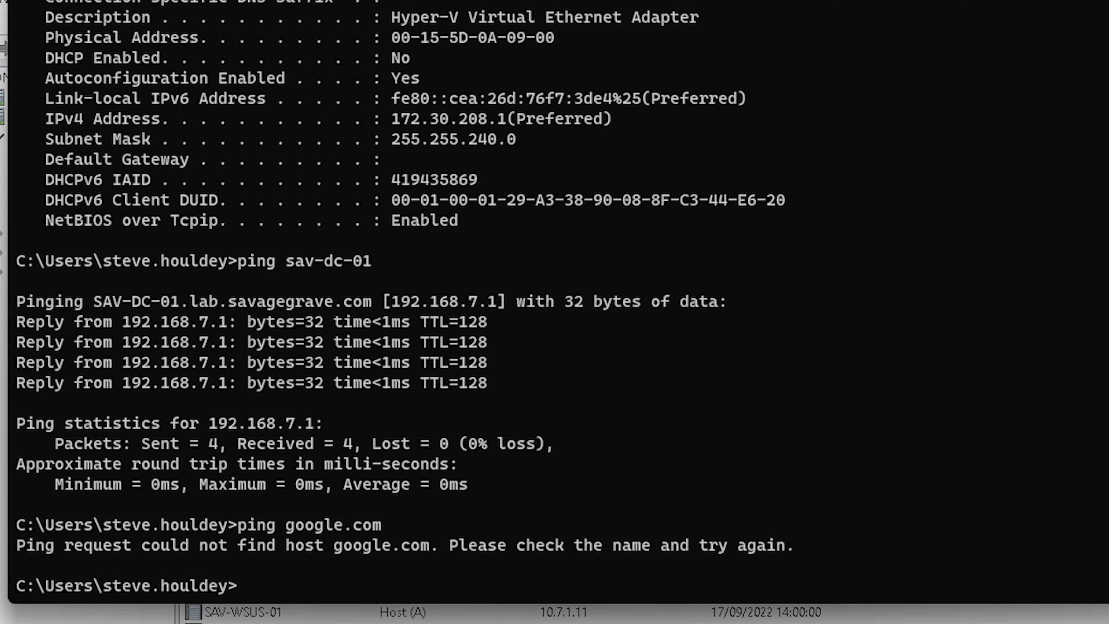
Ping wiki.google.com to confirm it resolves to 192.168.40.2
{"action": "type", "text": "ping wiki.gogo"}
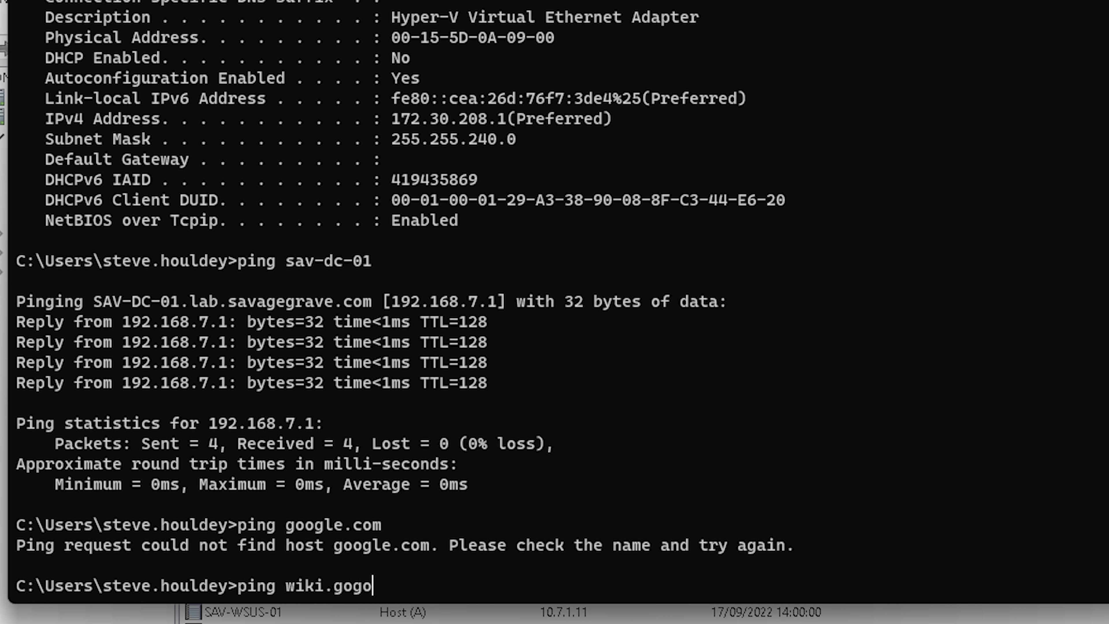
{"action": "key", "text": "BackSpace"}
{"action": "key", "text": "BackSpace"}
{"action": "type", "text": "ogle.com"}
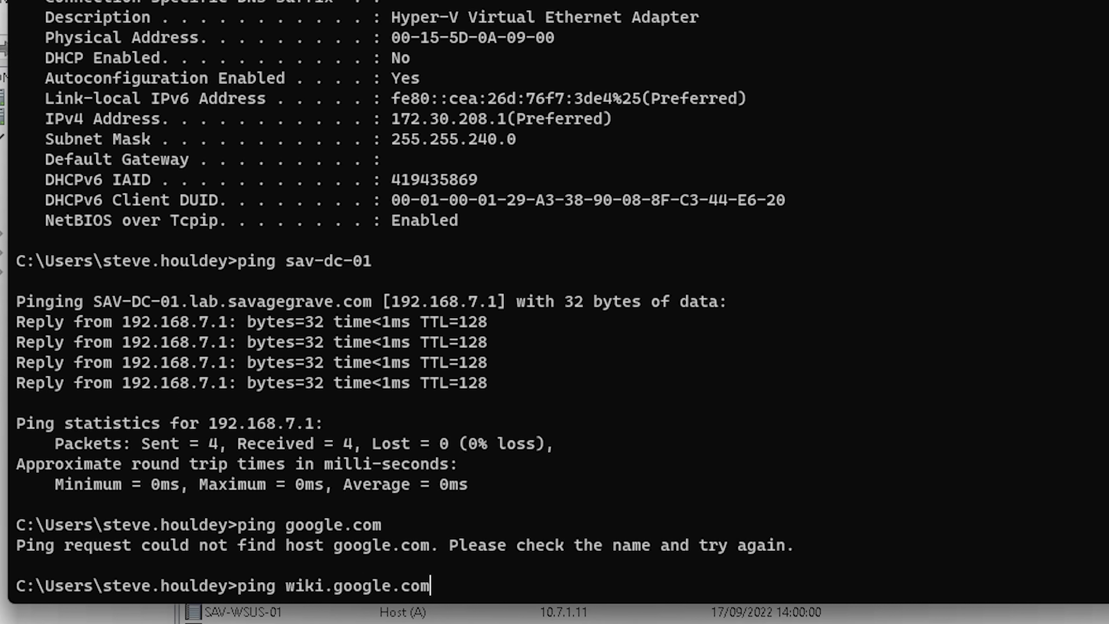
{"action": "key", "text": "Return"}
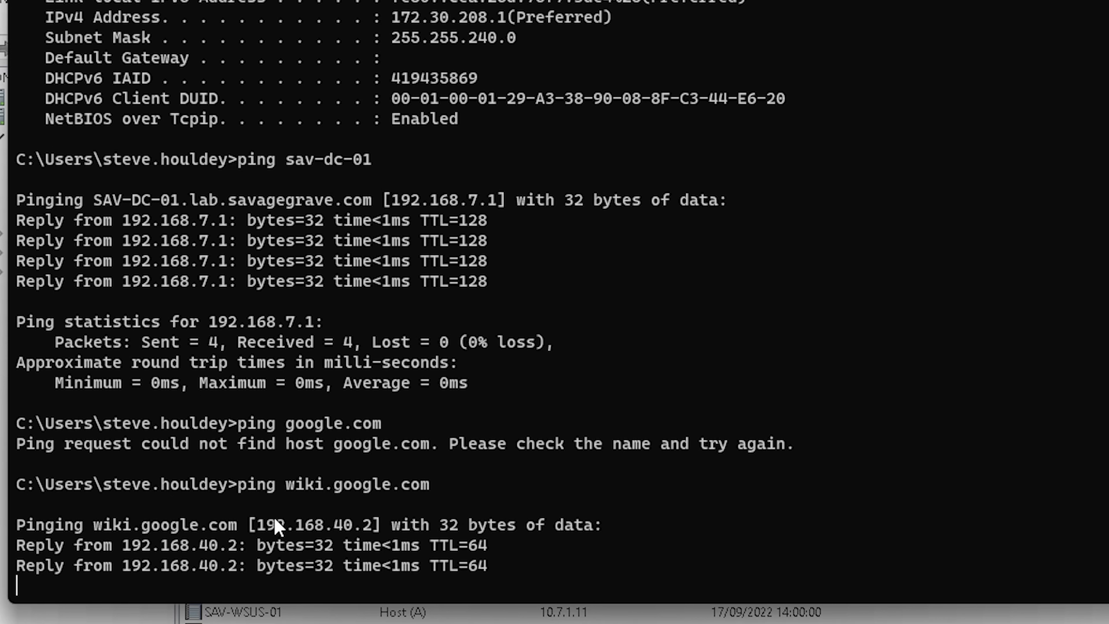